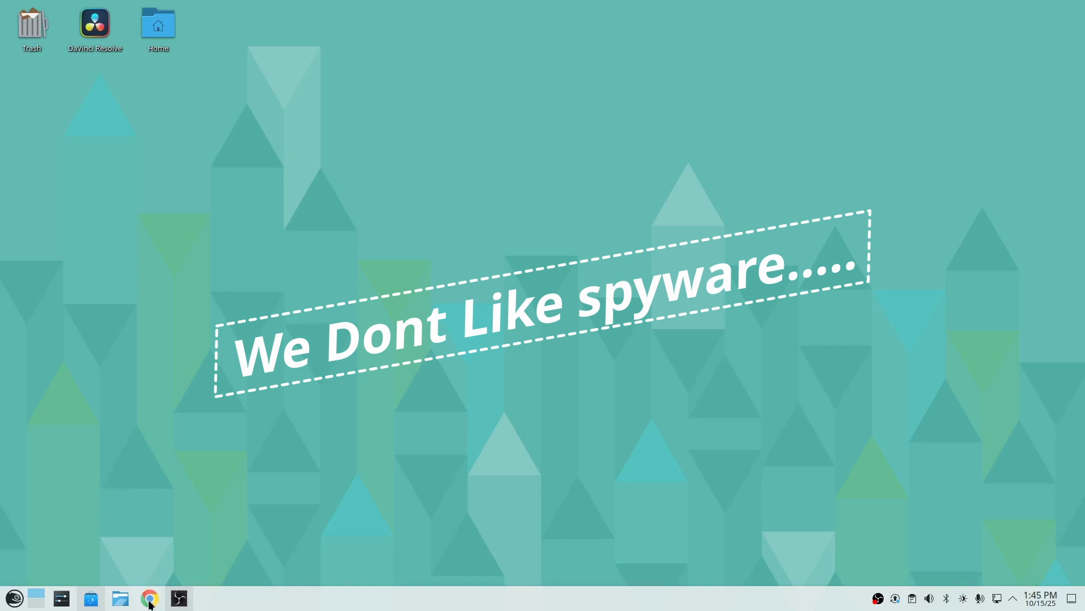
Find Firefox by searching the application launcher for "fire", open the browser and minimize its window.
click(18, 599)
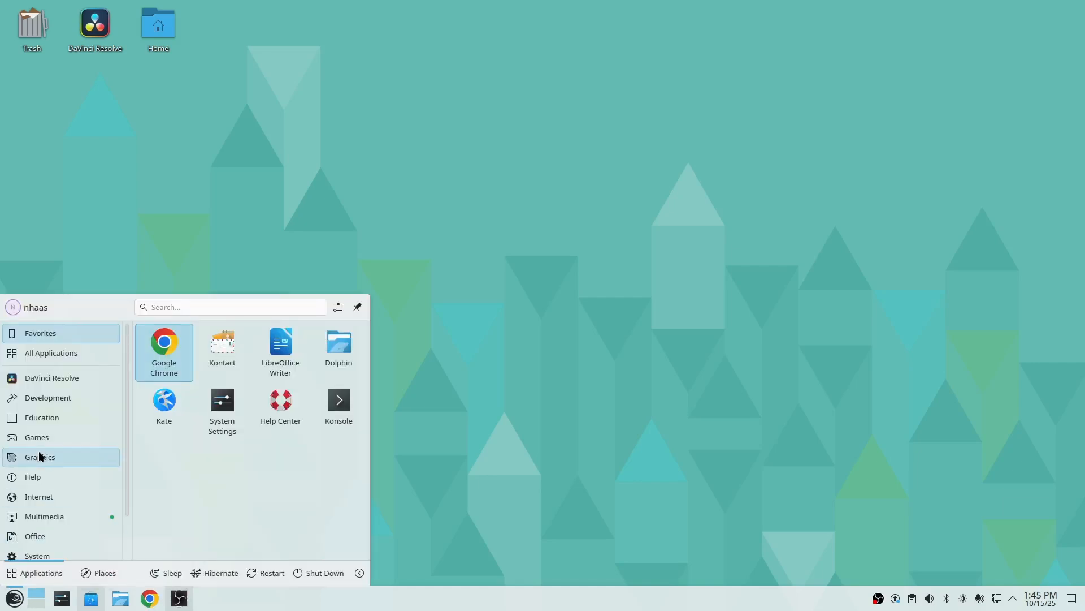
text(fire)
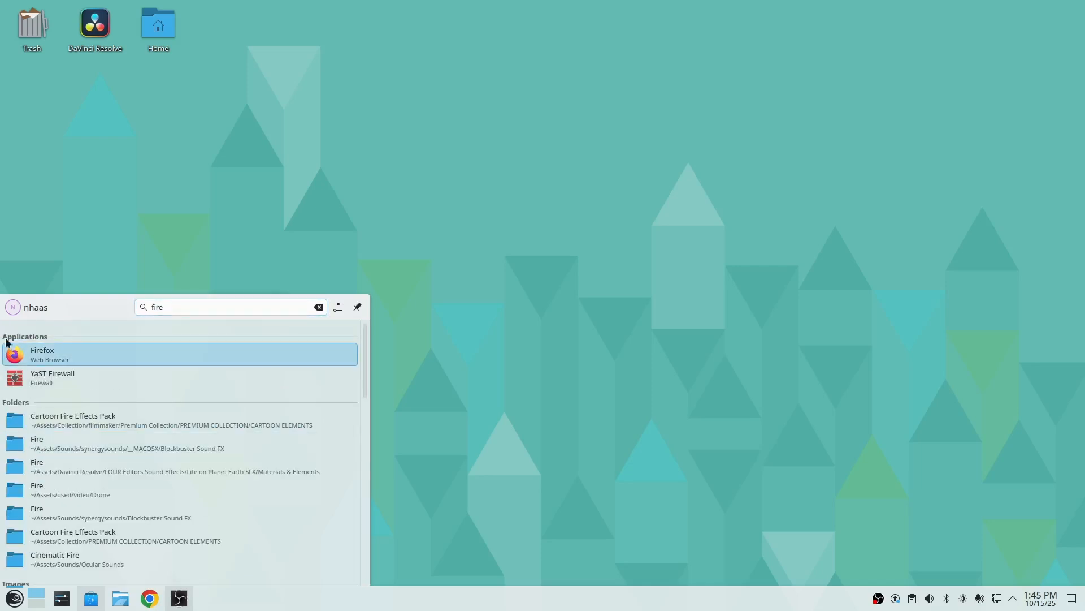
click(60, 351)
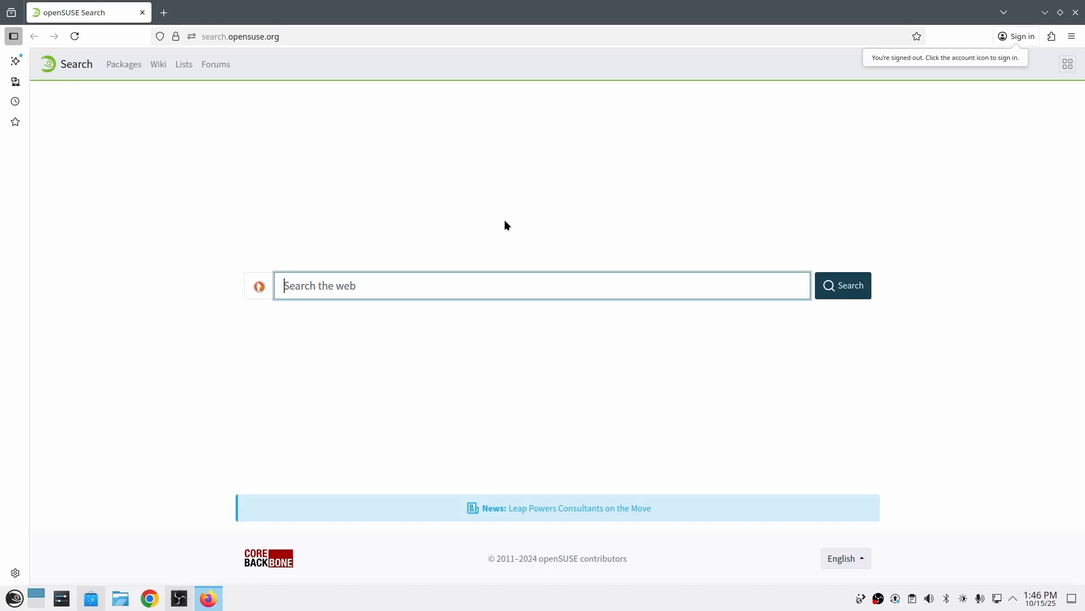
click(1045, 12)
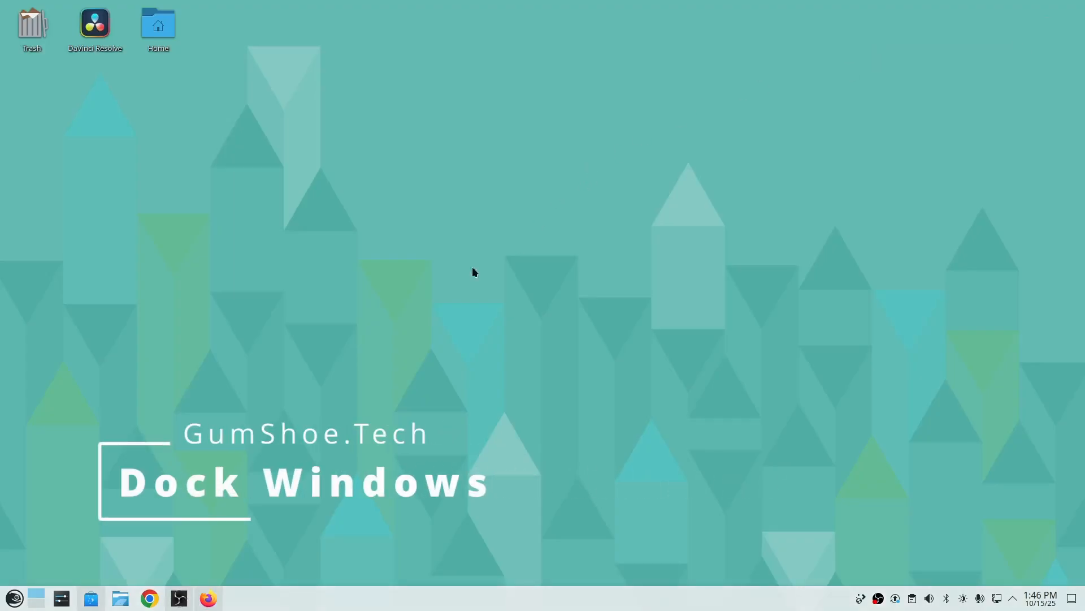
Open the Dolphin file manager and snap its window to the desktop's right side, ending with it docked in the upper-left quarter.
click(119, 598)
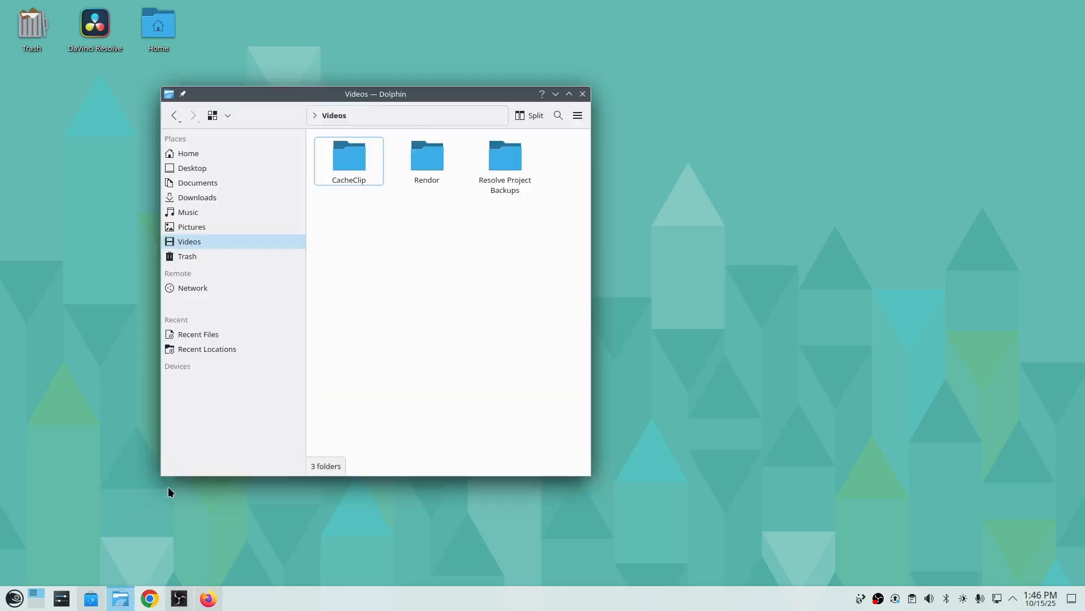
drag(430, 93, 1083, 109)
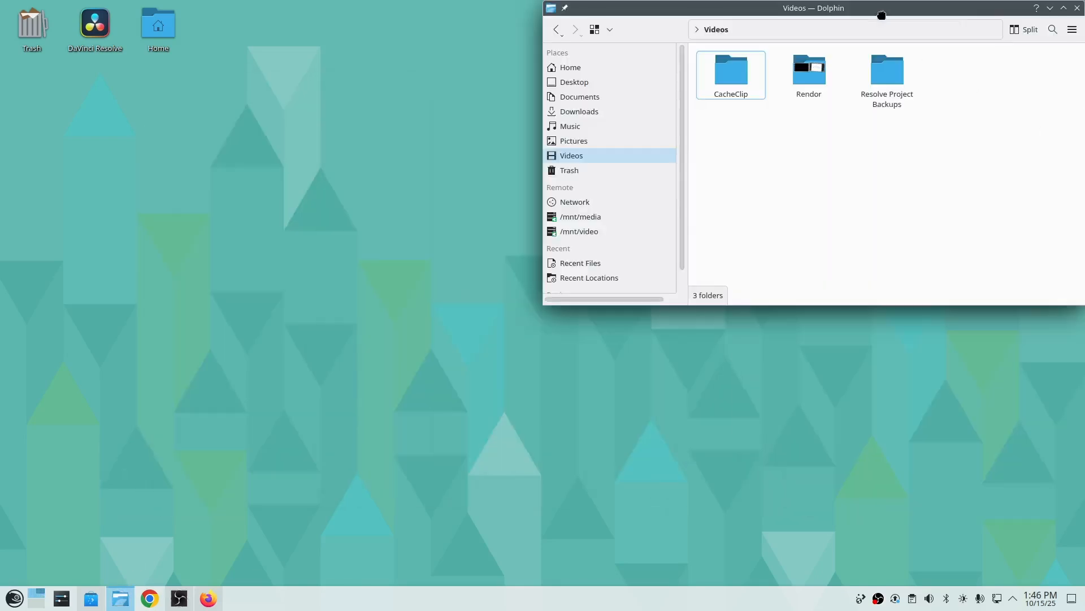
drag(882, 11, 1084, 169)
drag(913, 5, 1, 124)
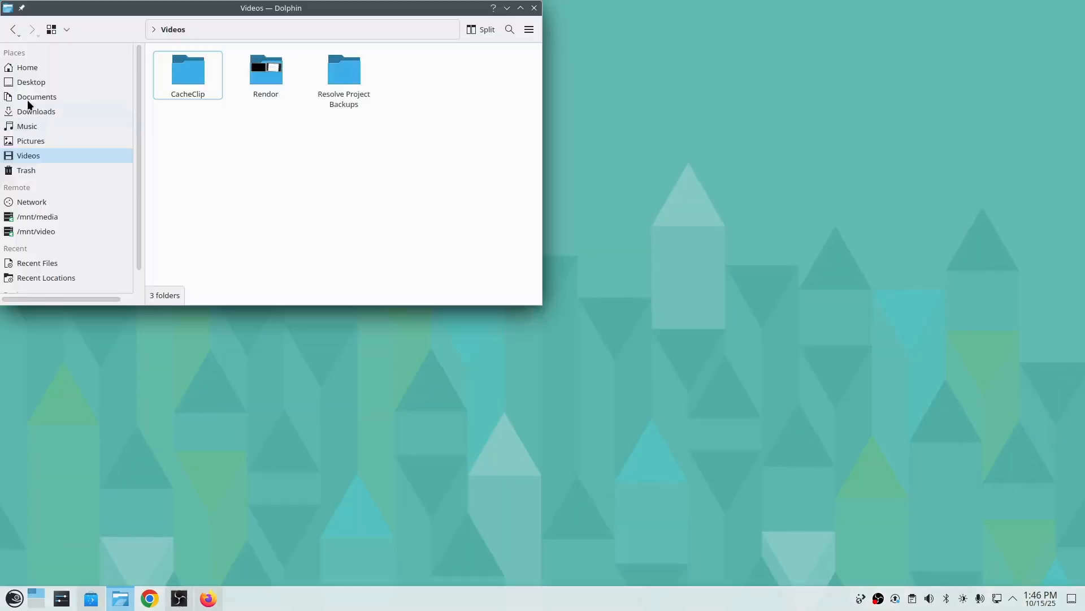
Open a second Dolphin window and dock it to the right half of the desktop.
right_click(124, 603)
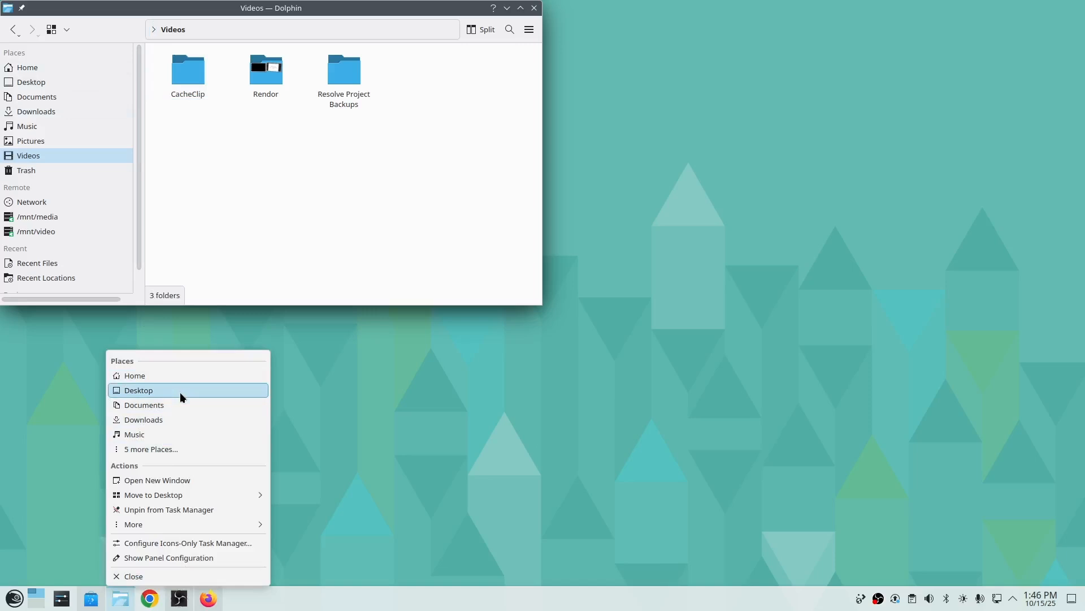
click(161, 480)
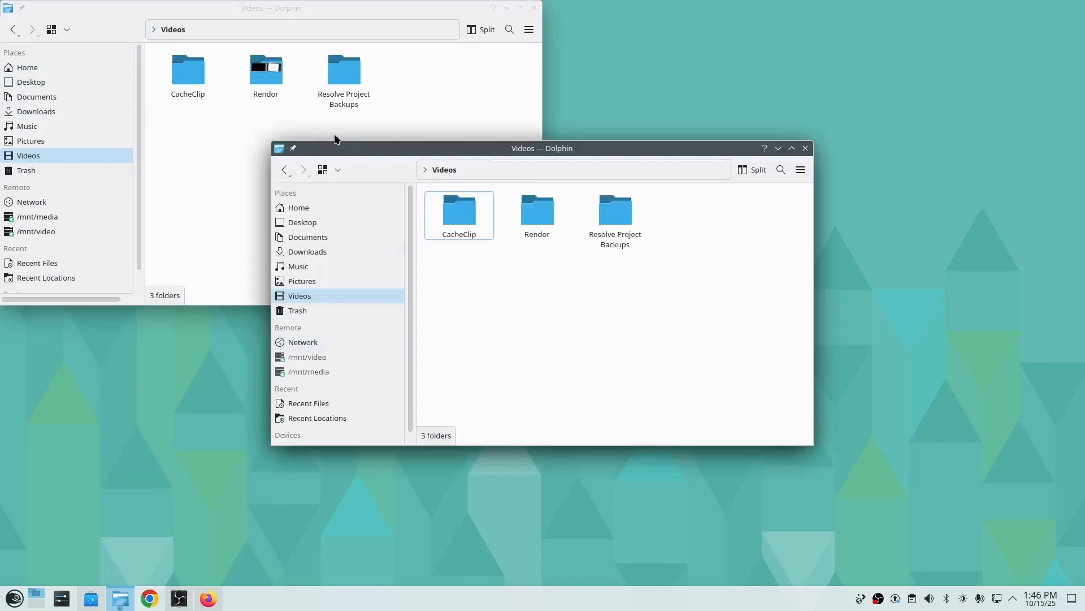
drag(378, 146, 1083, 404)
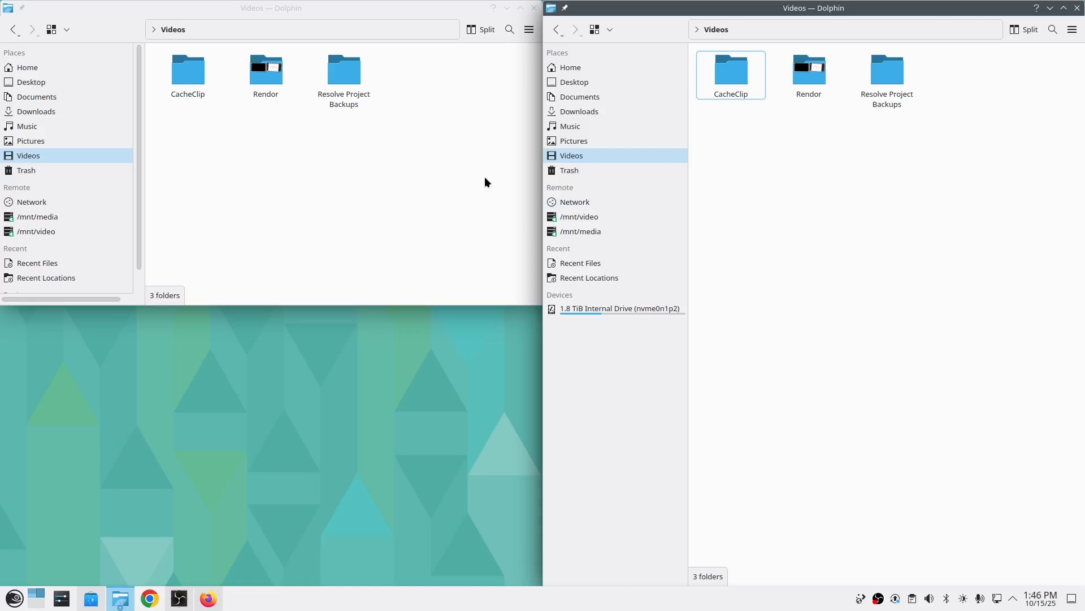
Close the second Dolphin window and undock the remaining one to the middle of the desktop.
click(1077, 8)
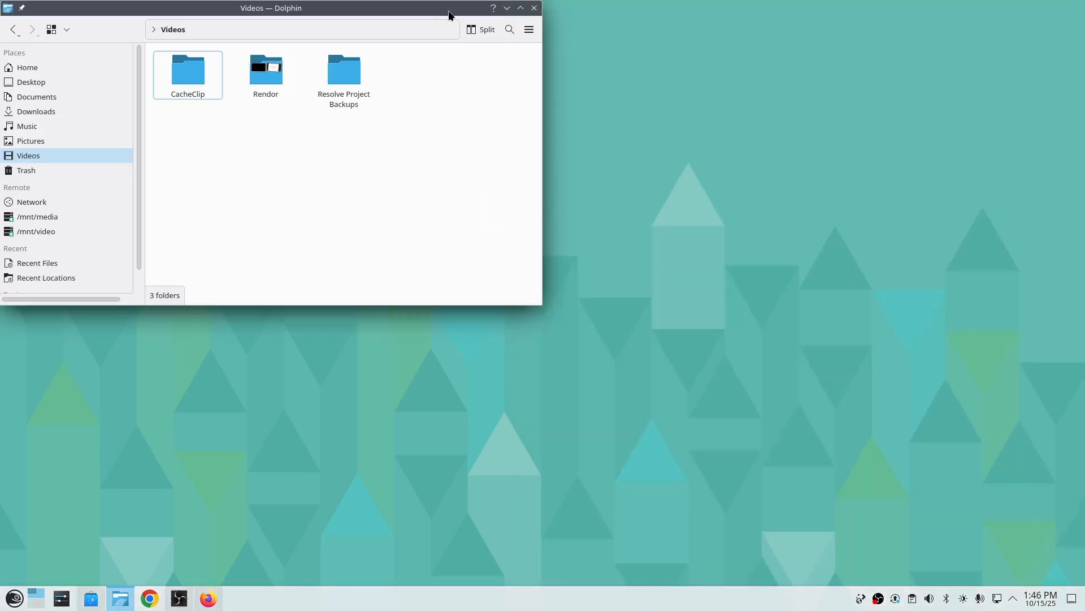
drag(374, 8, 637, 124)
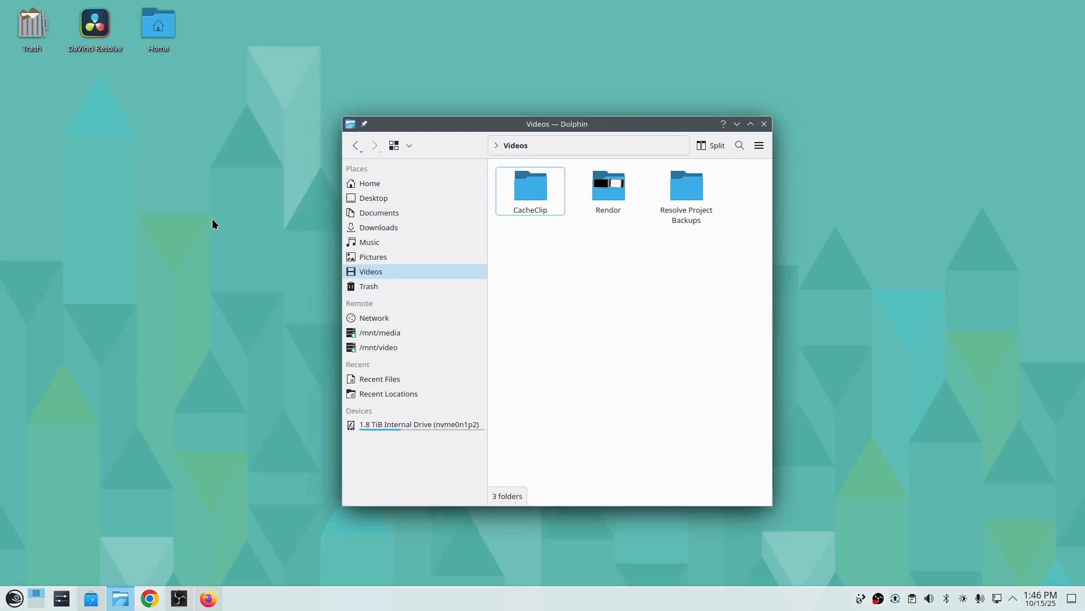
Show the overview of open windows and virtual desktops, and switch to Desktop 2.
mouse_move(1, 4)
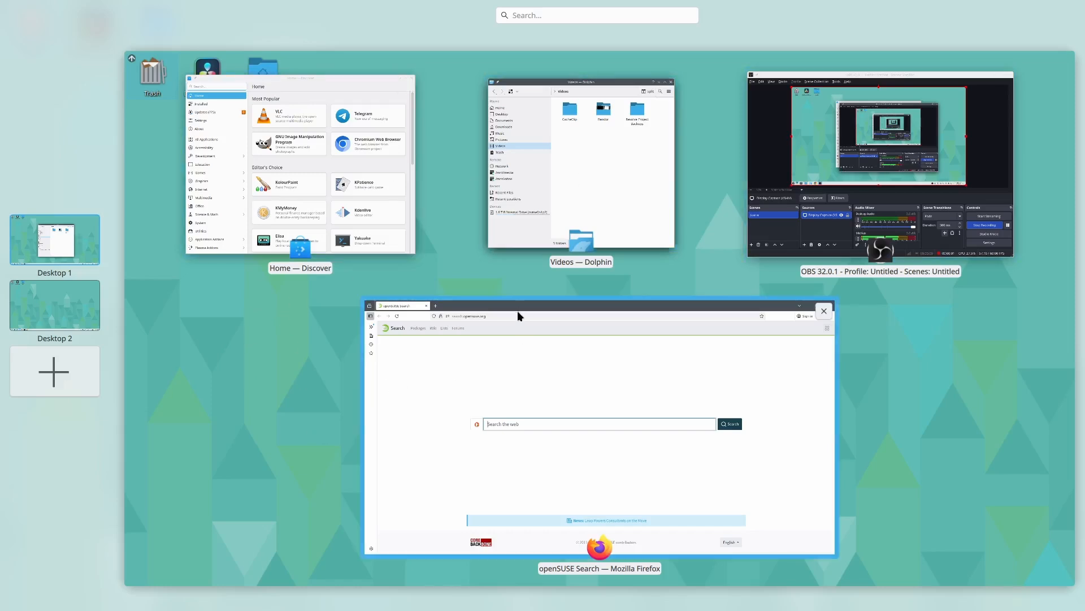
click(284, 355)
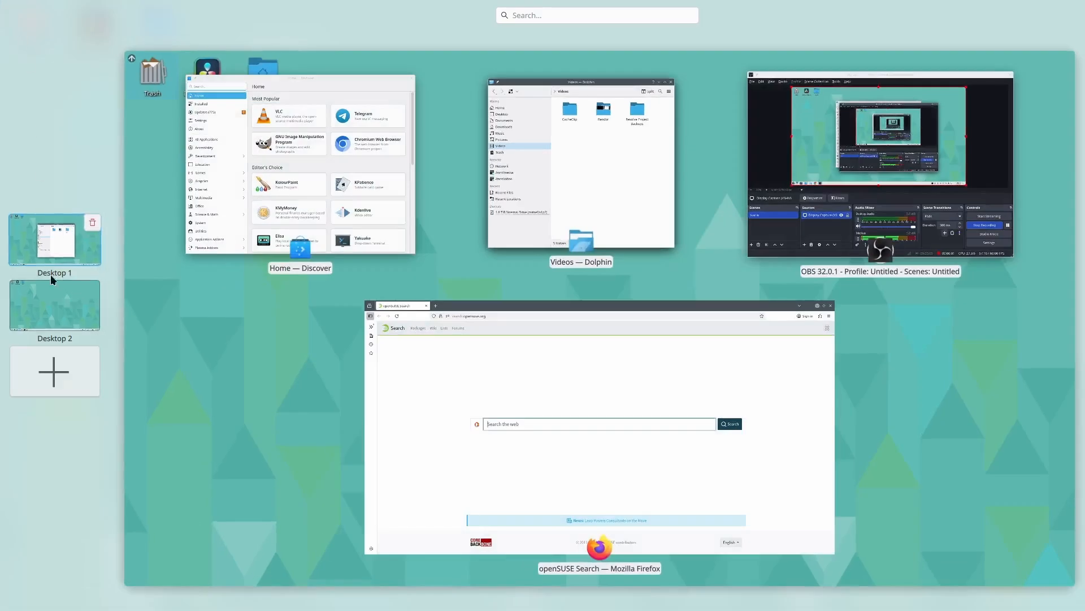
click(57, 314)
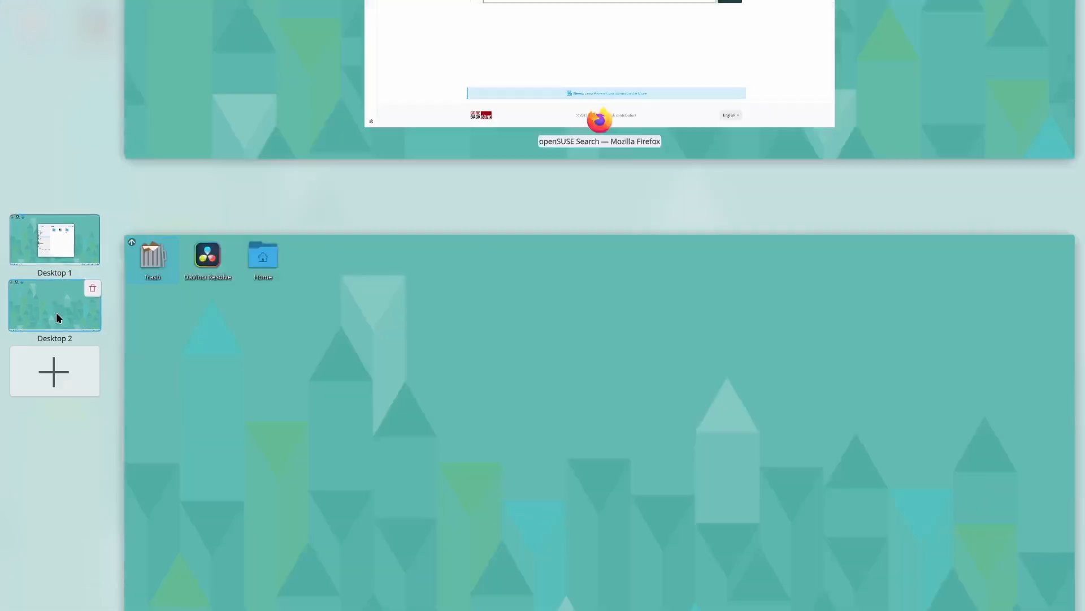
click(489, 244)
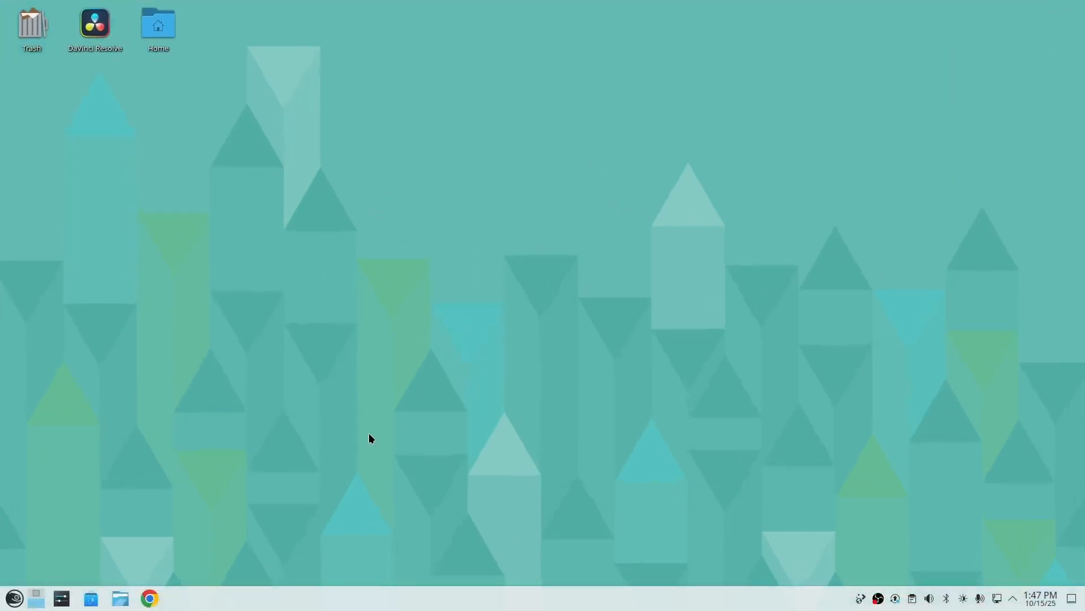
Return to Desktop 1 through the desktop overview.
mouse_move(1, 1)
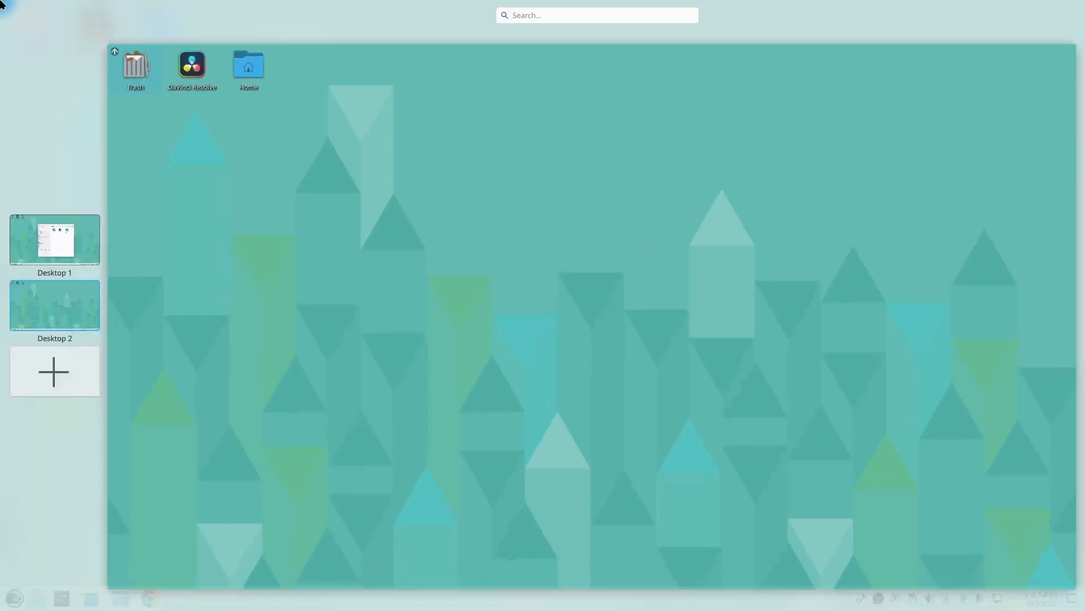
click(66, 243)
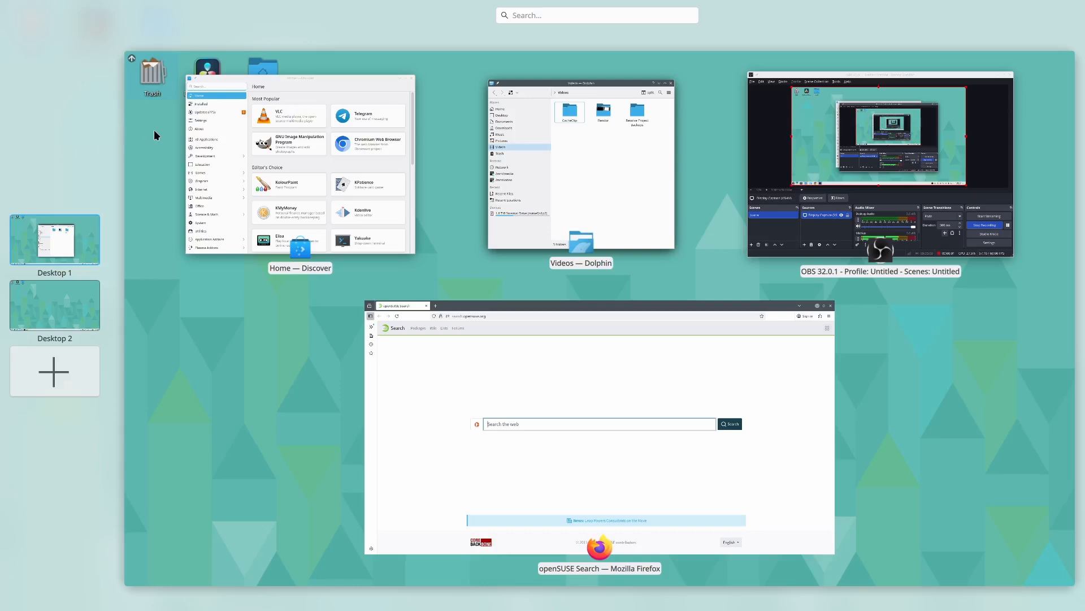
click(155, 193)
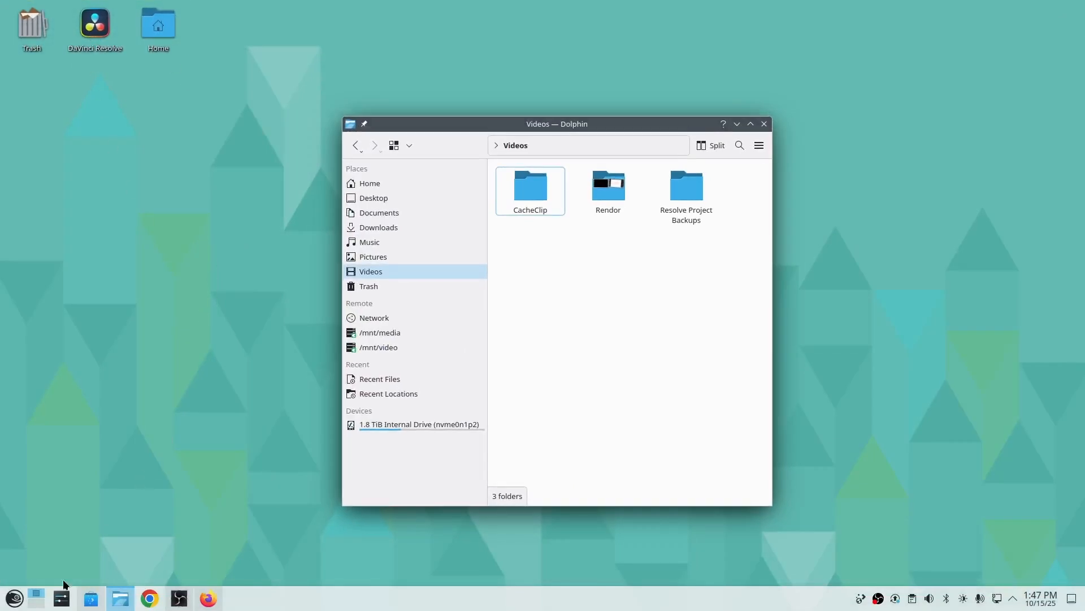
Look through the Office applications in the application launcher, and open the Documents folder in Dolphin.
click(12, 597)
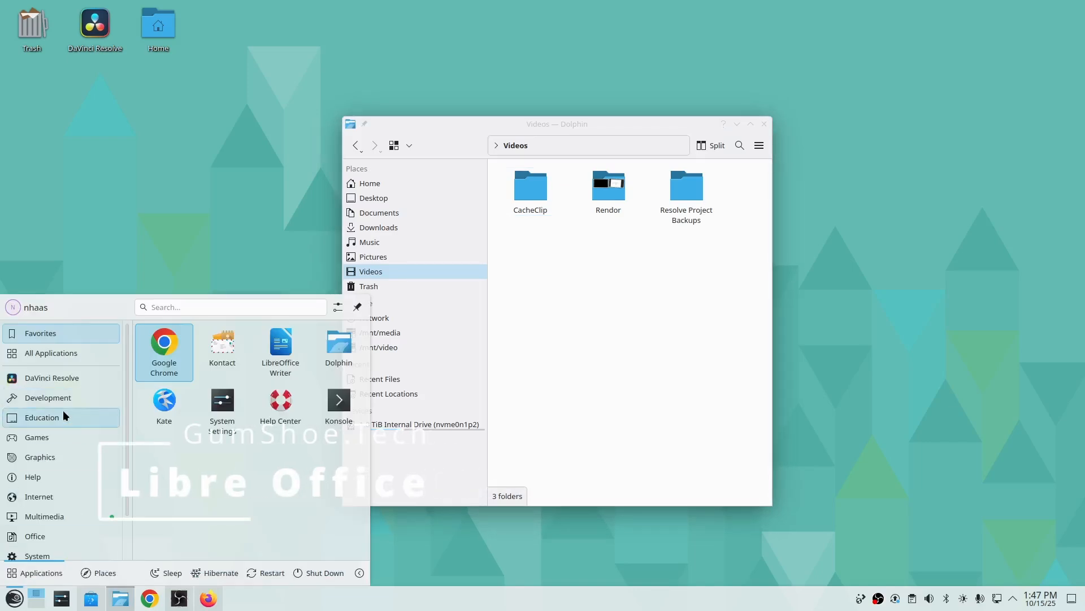
scroll(66, 478, down, 1)
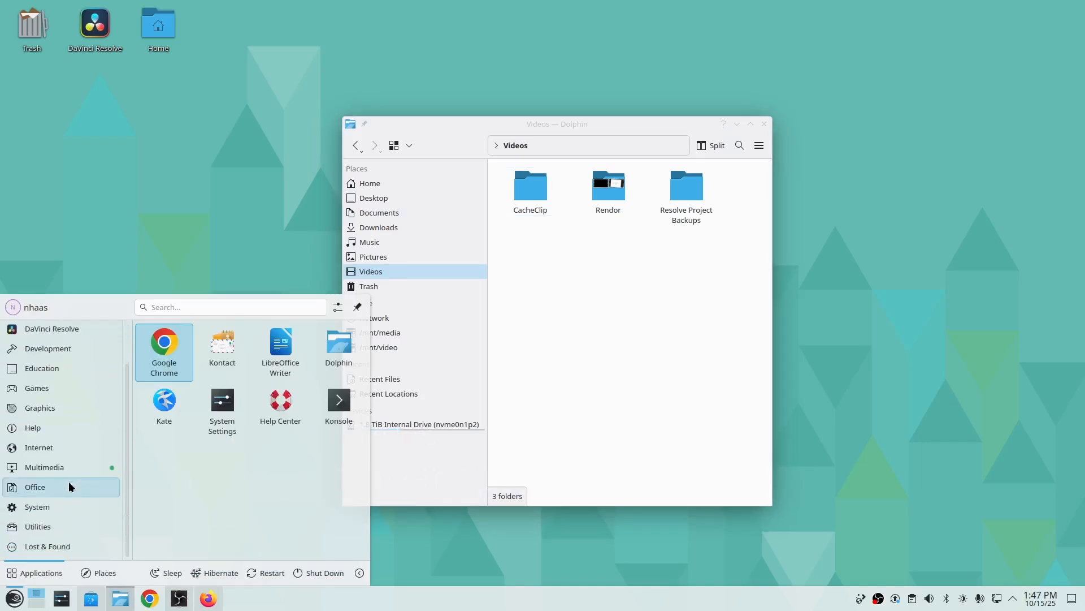
click(56, 485)
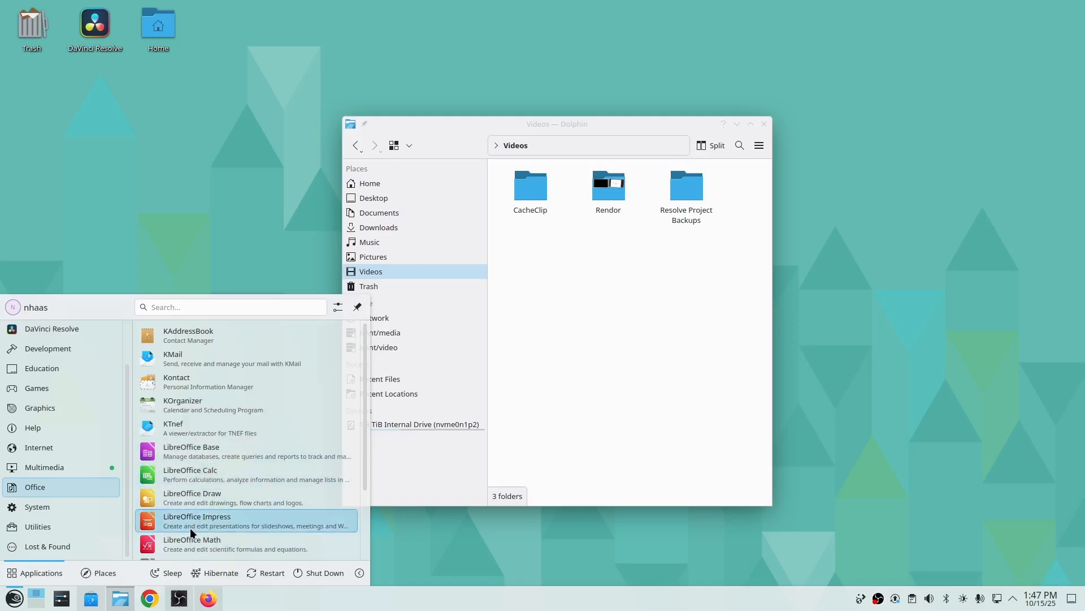
click(561, 352)
click(389, 215)
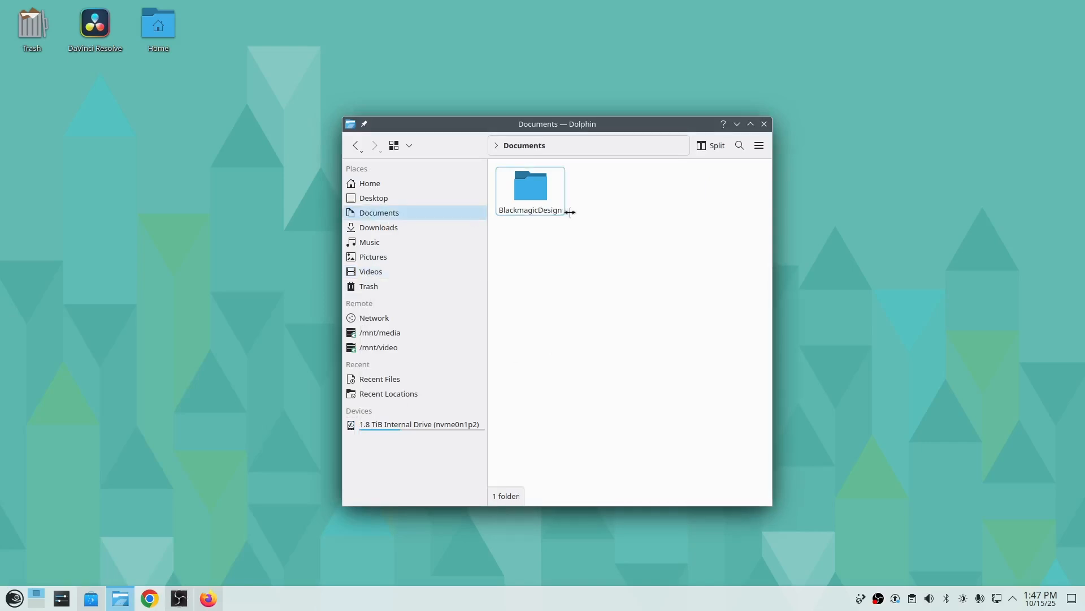
right_click(548, 349)
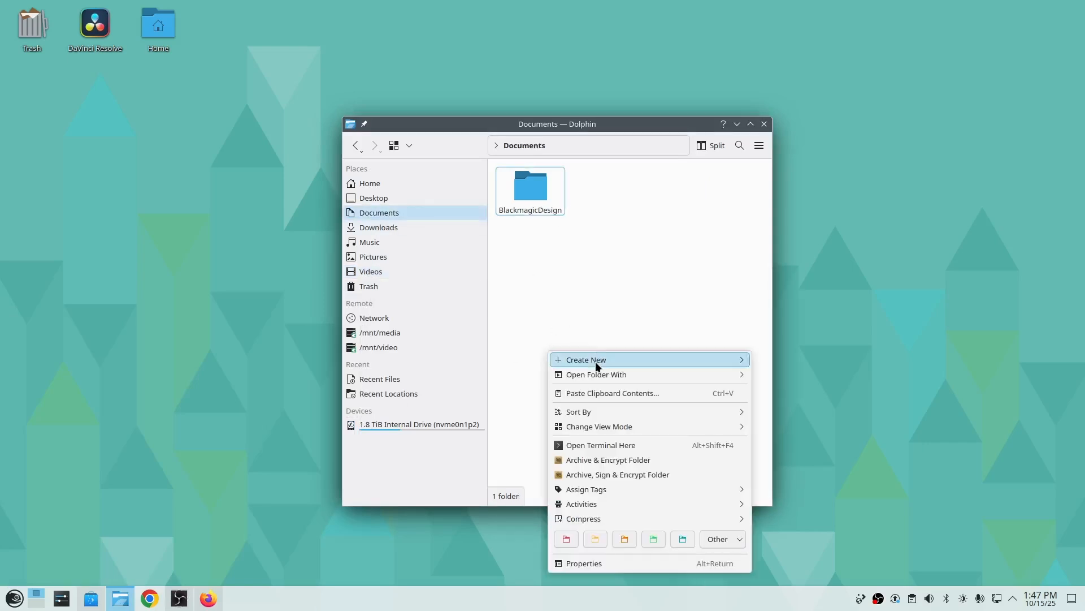
mouse_move(596, 363)
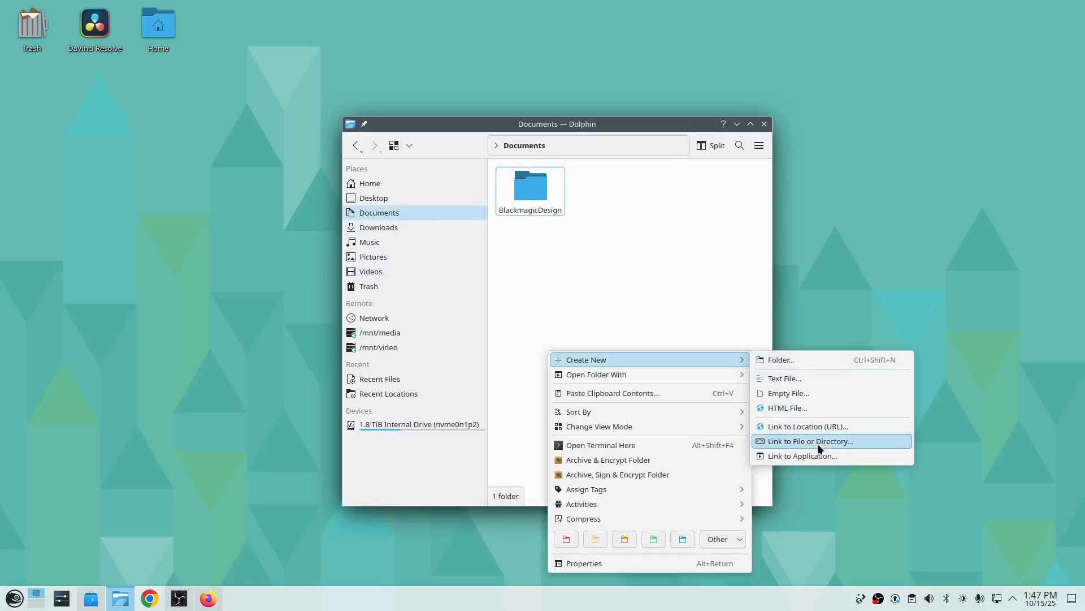
click(814, 459)
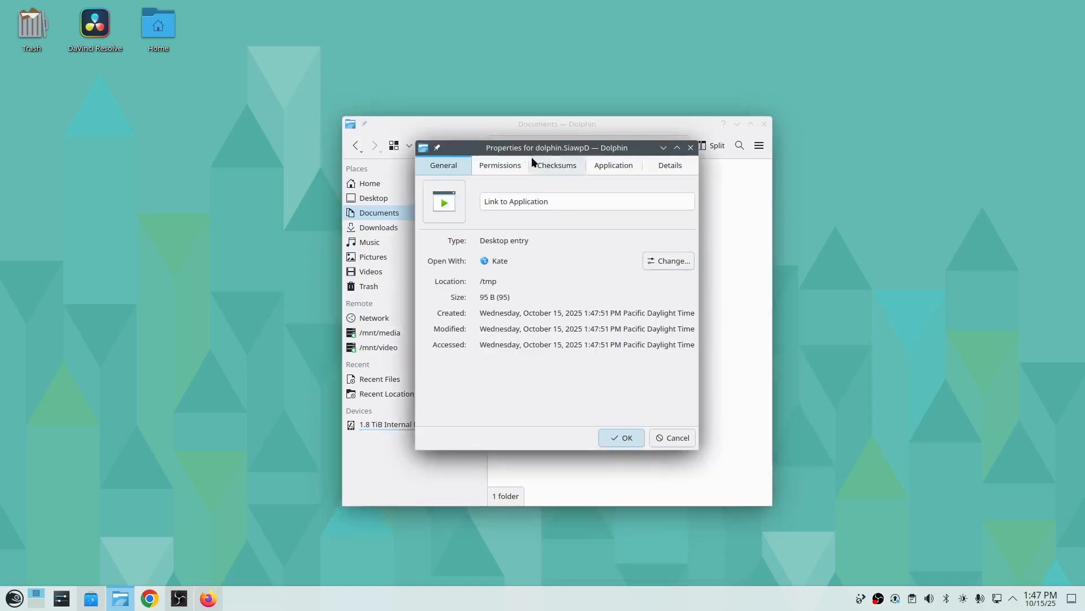
click(676, 438)
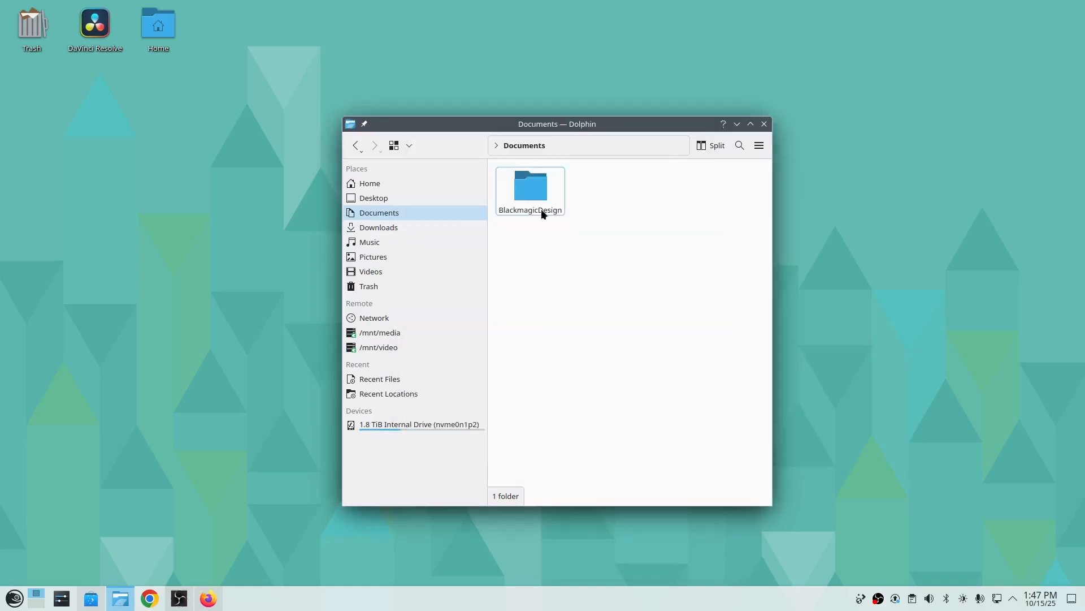
Create a new text file named Text File.txt in the Documents folder.
right_click(544, 278)
mouse_move(589, 300)
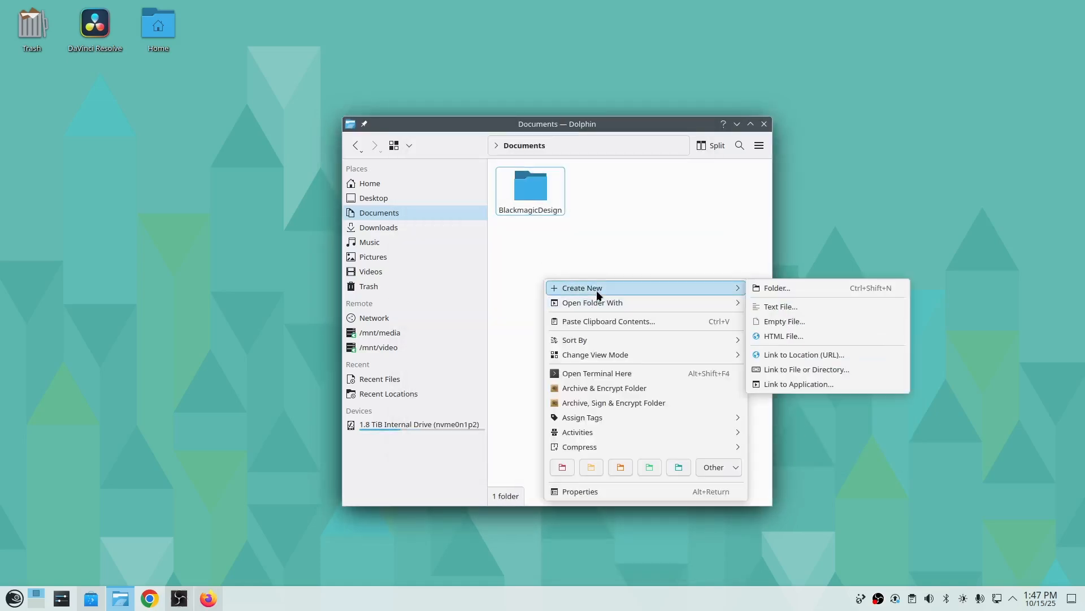
click(788, 307)
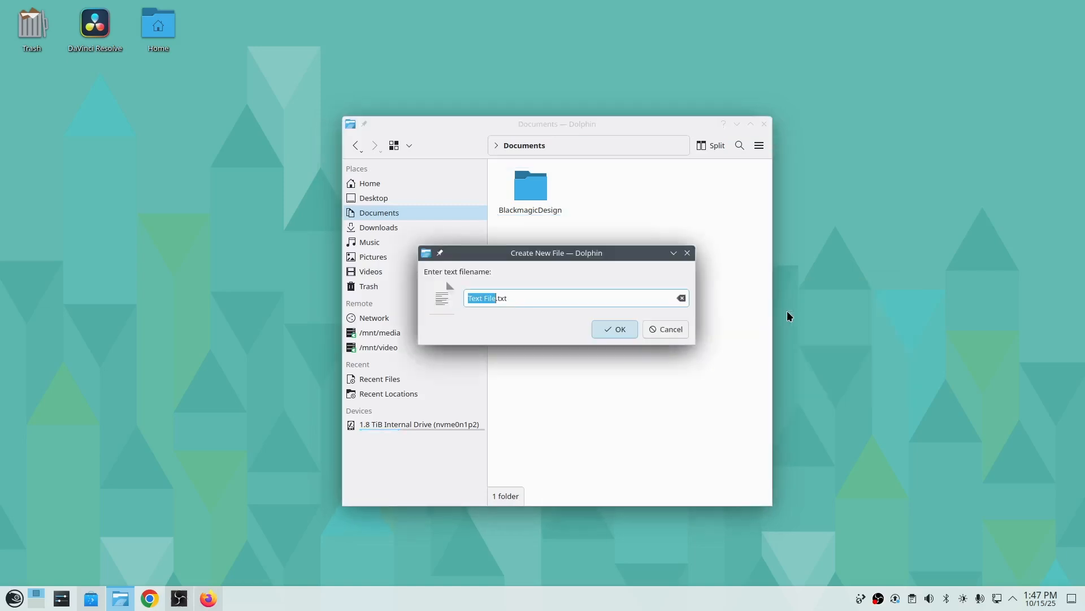
click(634, 329)
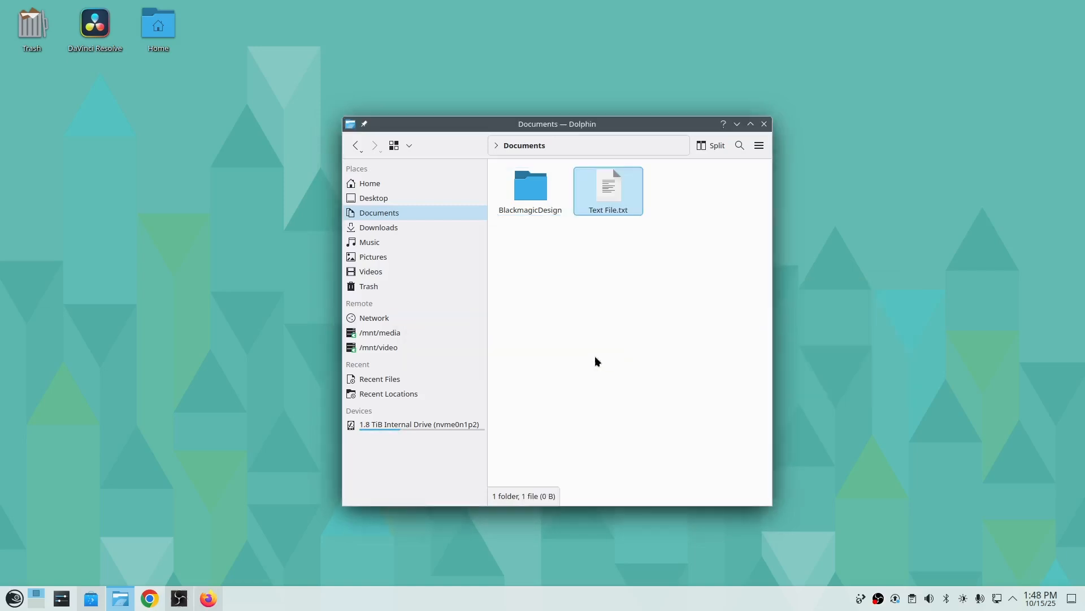
Open Text File.txt with LibreOffice Writer.
right_click(608, 189)
mouse_move(647, 216)
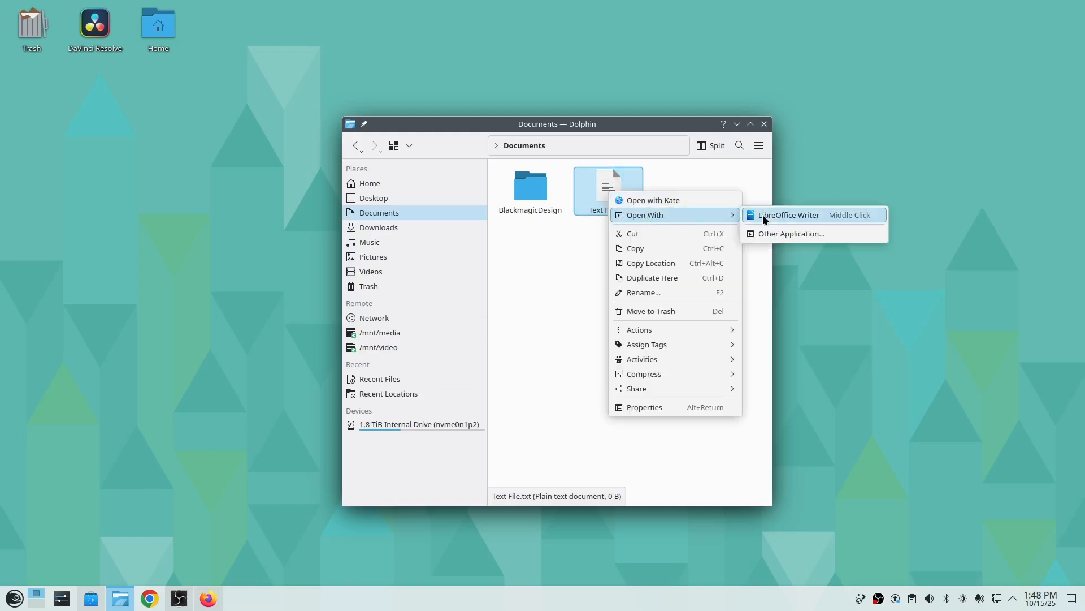
click(800, 215)
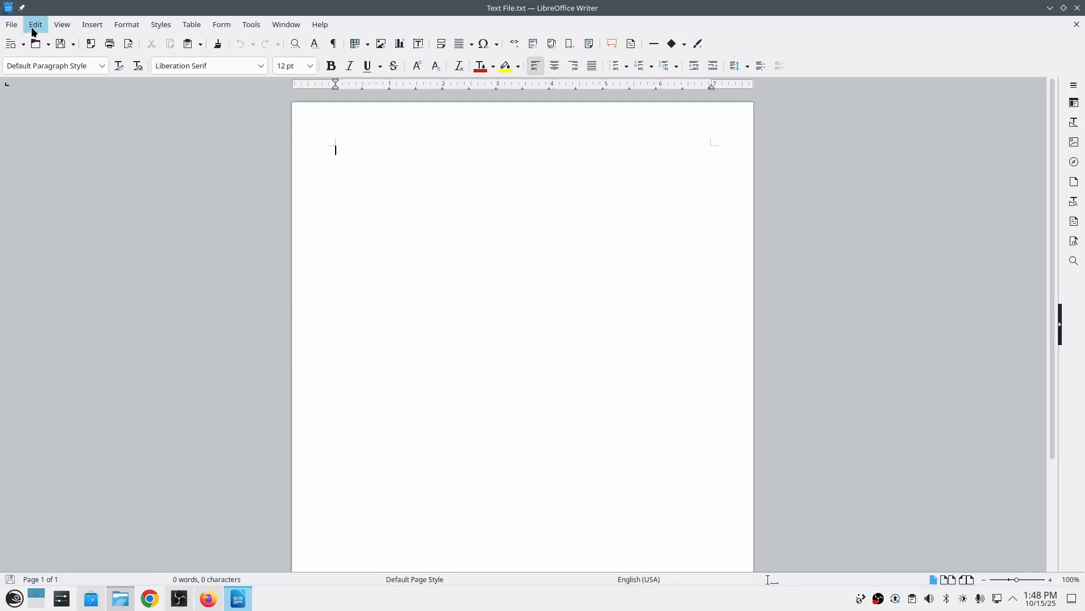
Save the document in the Documents folder as Text File.docx in Word 2010–365 Document format, and close LibreOffice Writer.
click(11, 25)
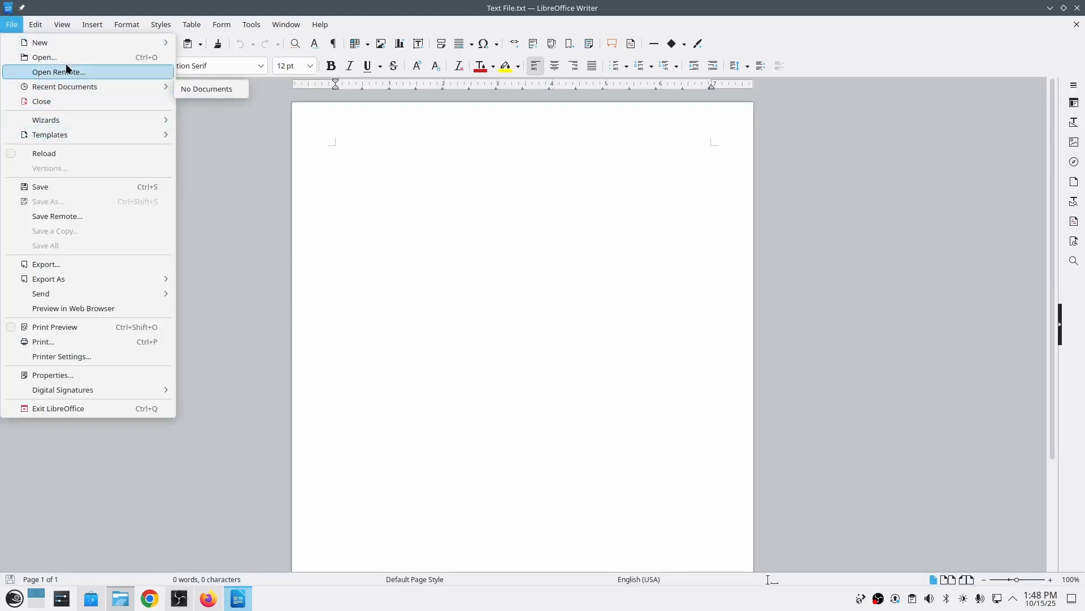
click(75, 189)
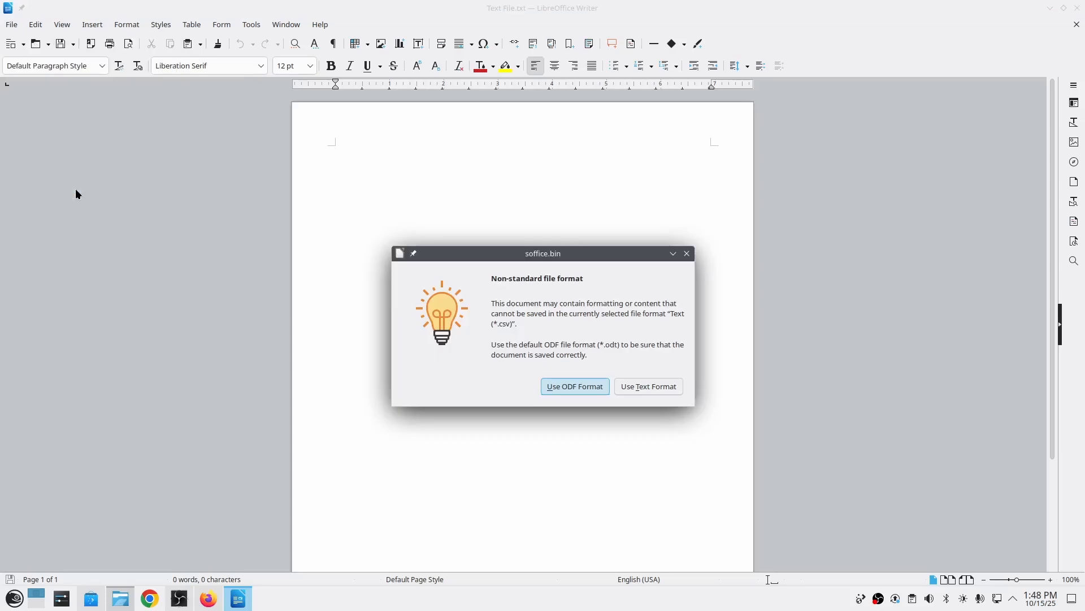
click(589, 392)
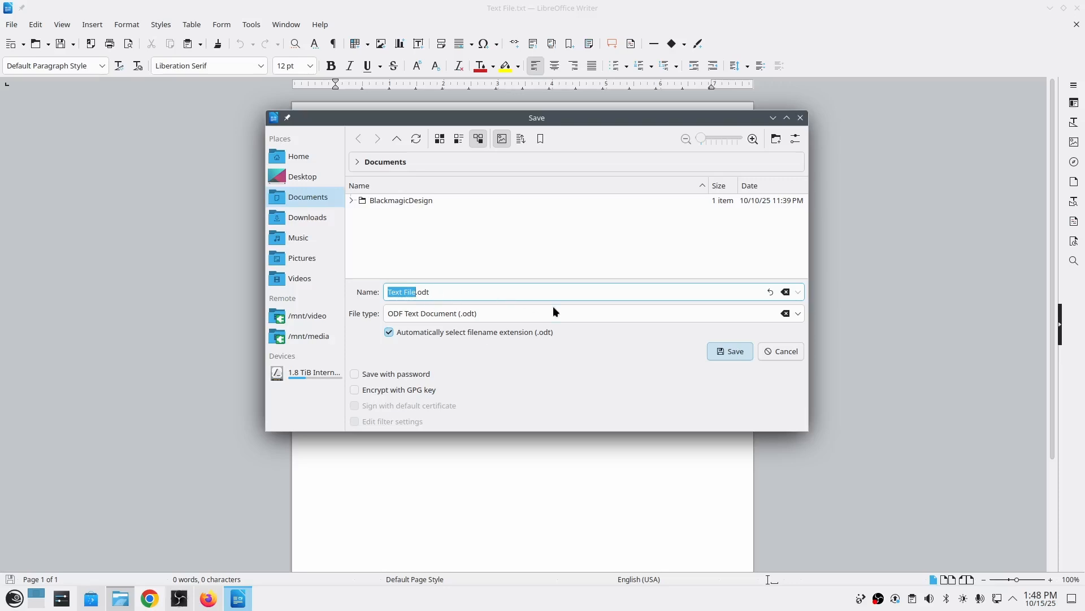
click(797, 314)
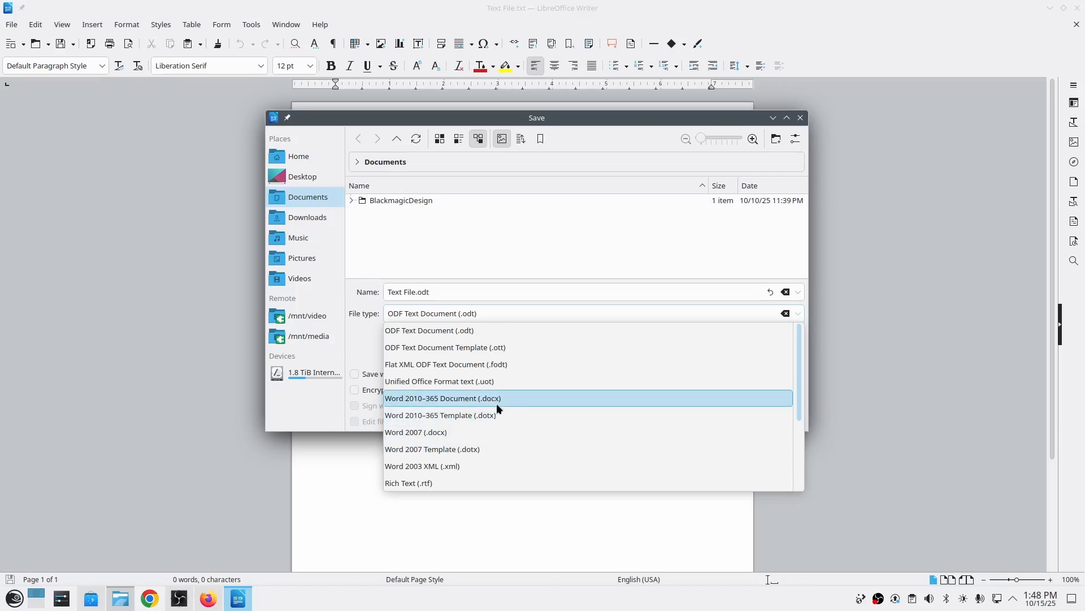
click(457, 404)
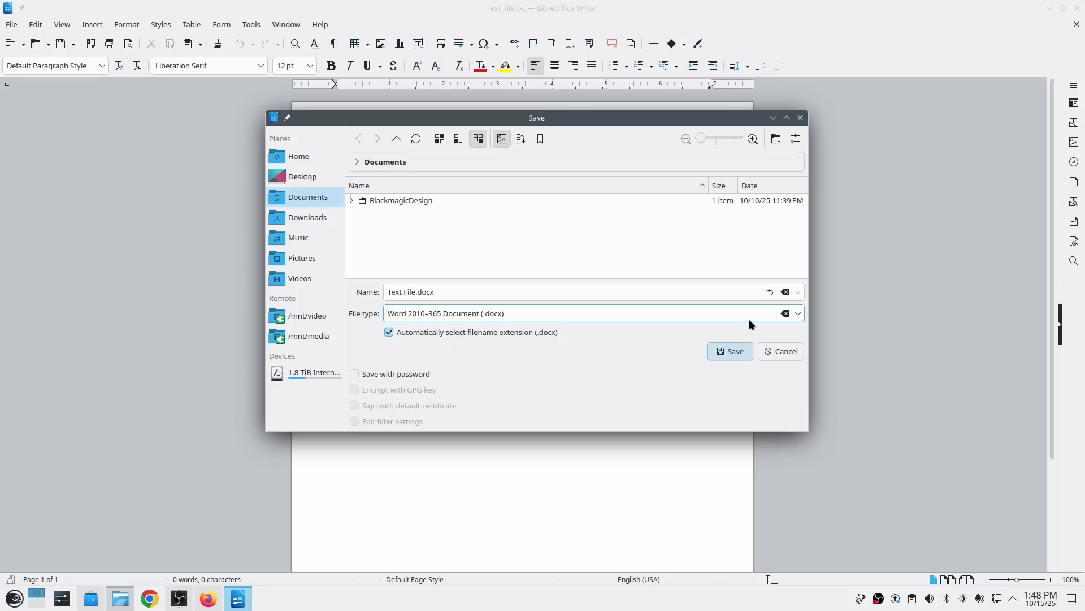
click(734, 356)
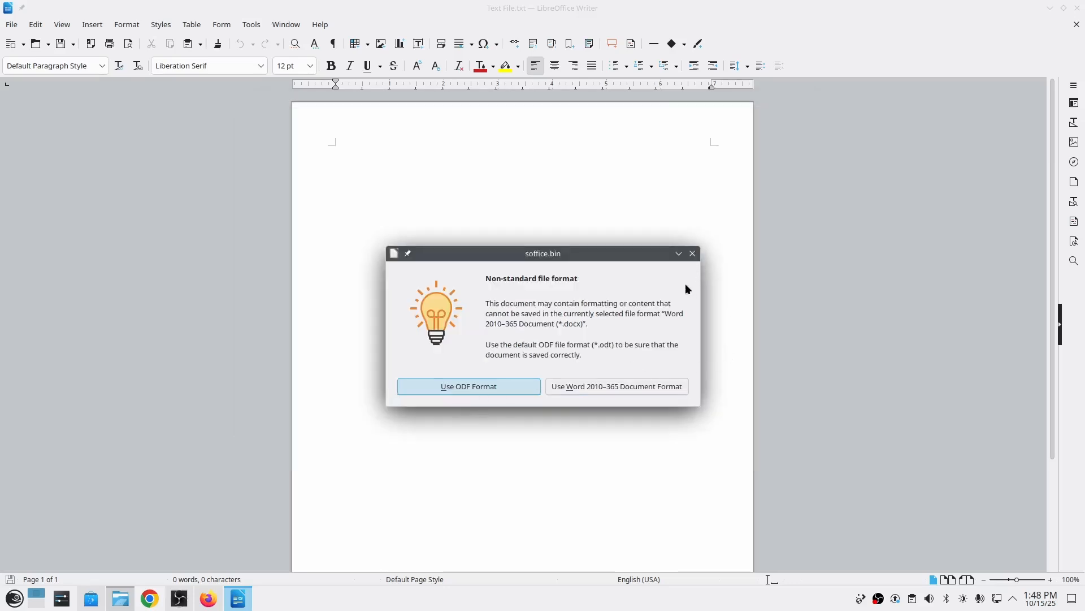
click(649, 384)
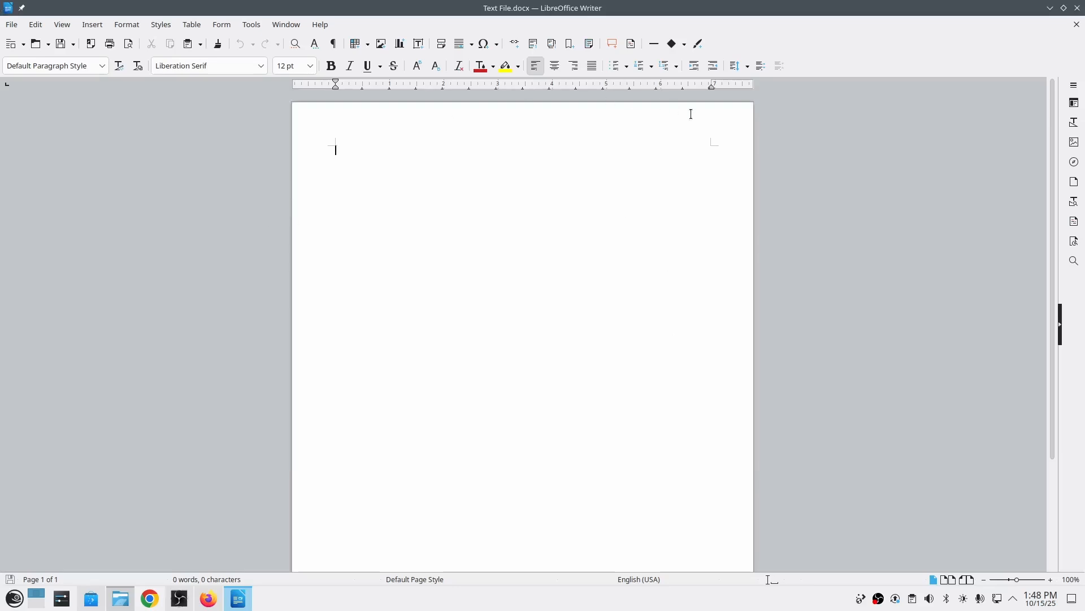
click(1077, 8)
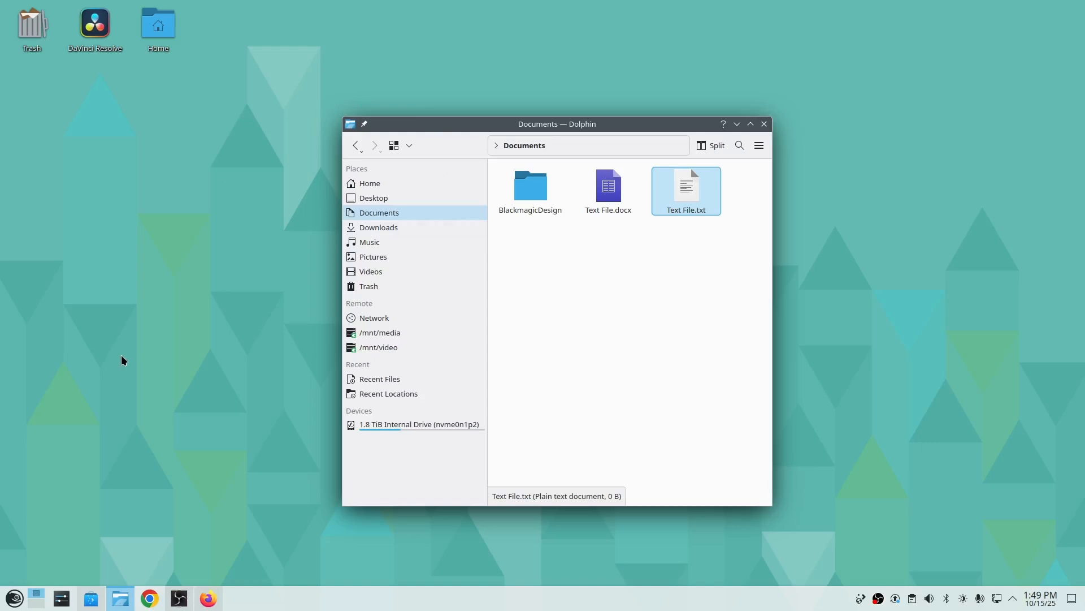
Look through the Office applications in the application launcher, and return to the Dolphin window.
click(14, 598)
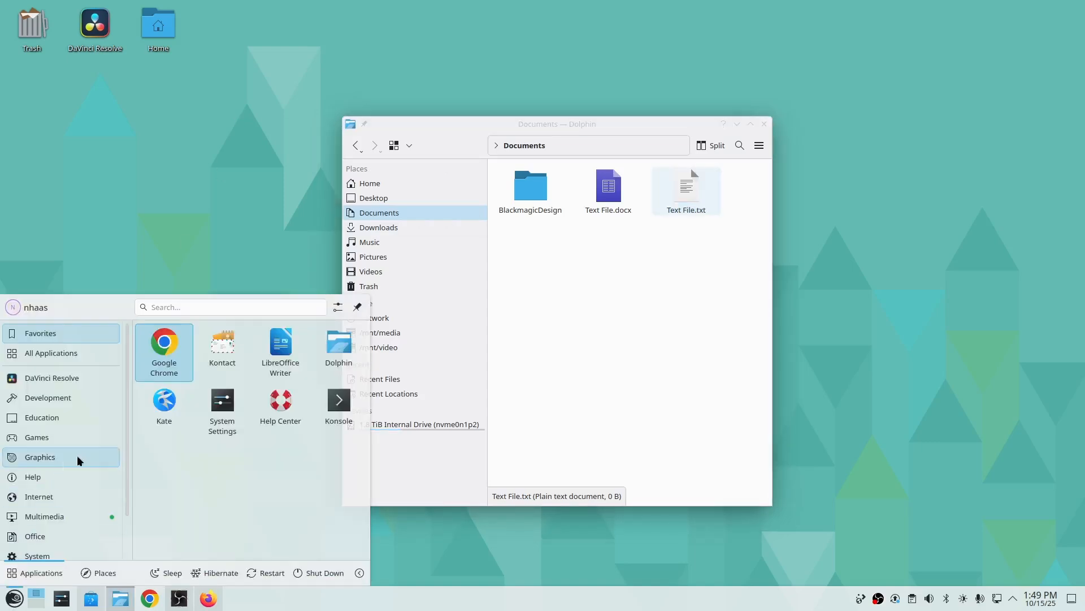
scroll(72, 504, down, 1)
click(80, 501)
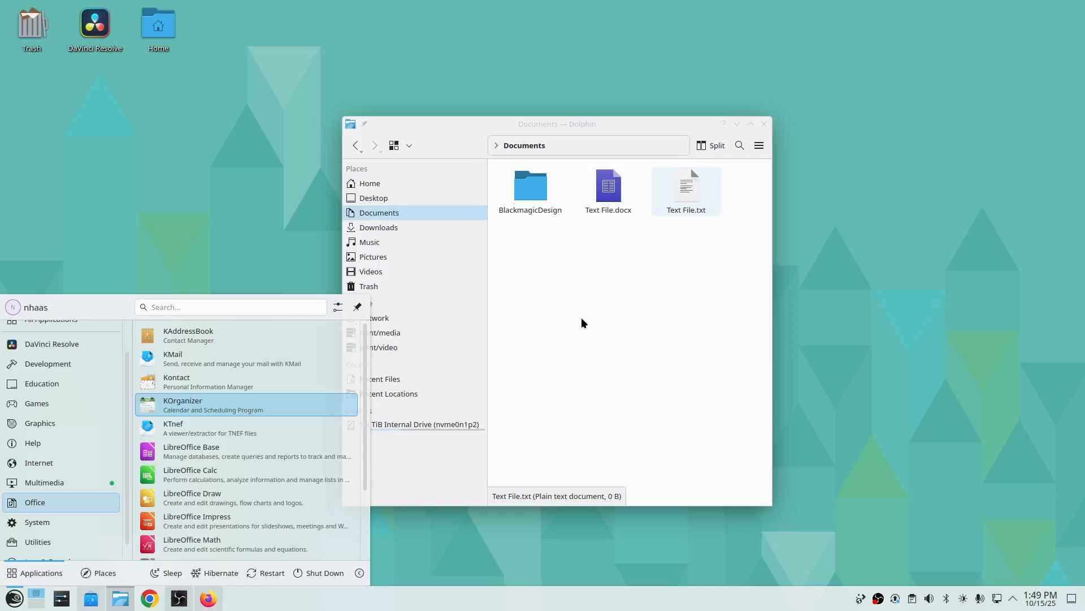
click(875, 274)
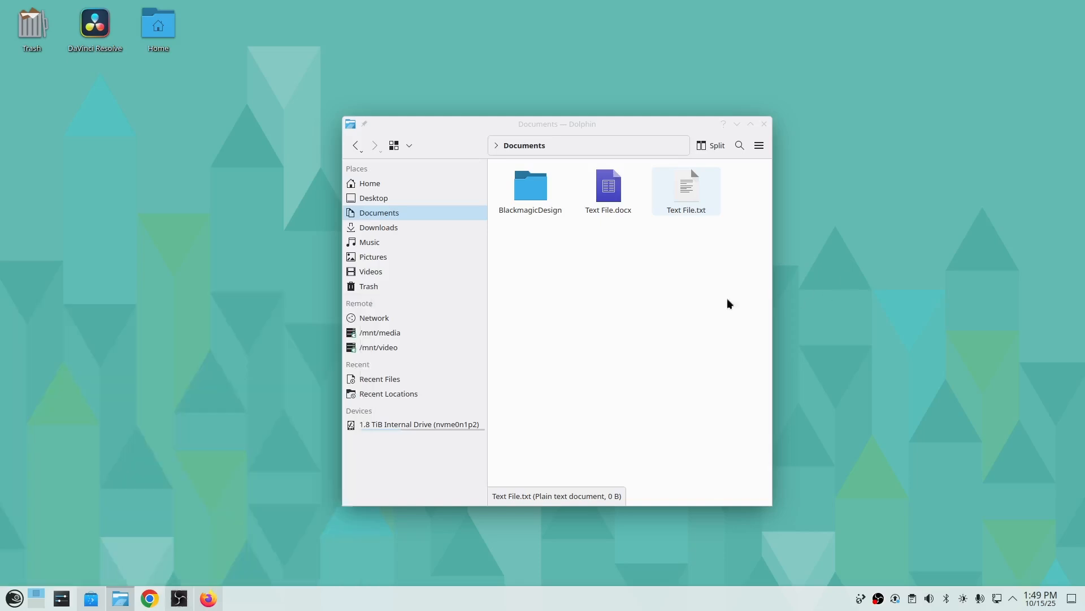
click(524, 341)
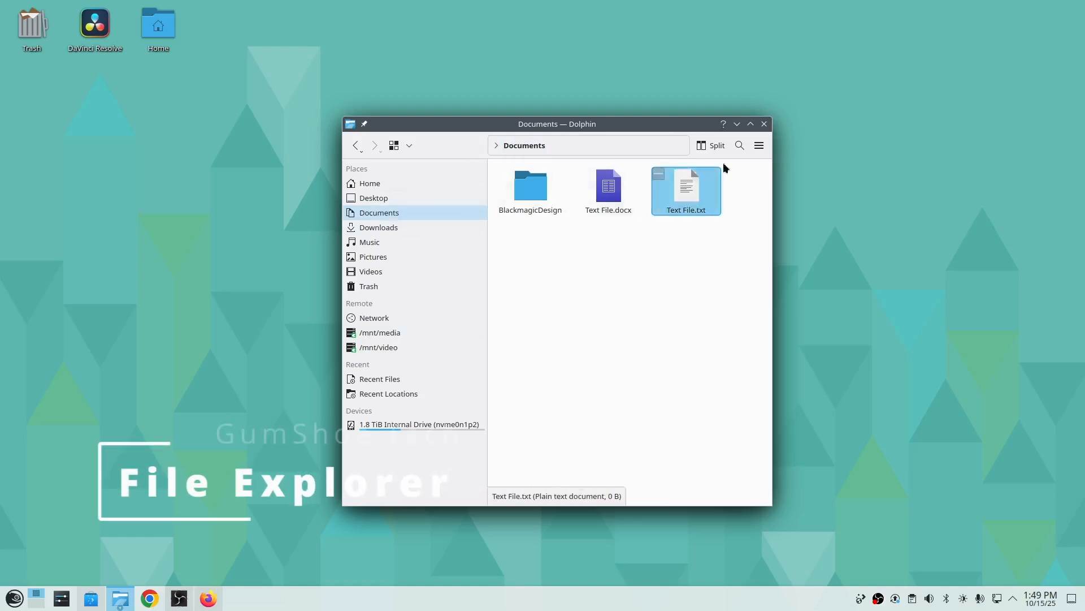
Close and reopen the Dolphin file manager, and browse the Music, Pictures, Videos, Home, Desktop and Documents folders.
click(766, 121)
key(super+e)
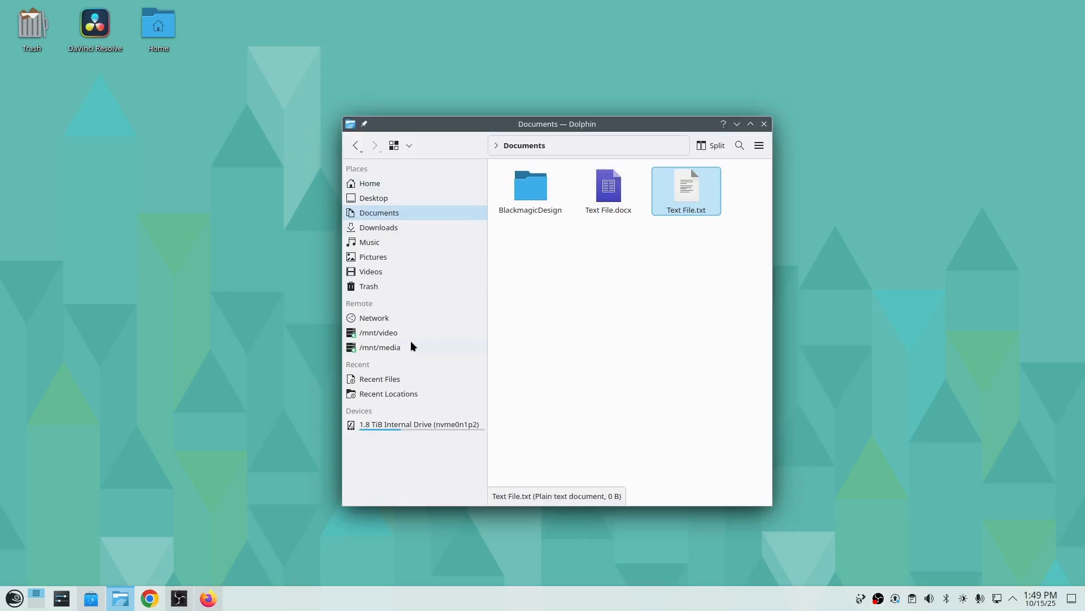
click(371, 241)
click(376, 258)
click(372, 272)
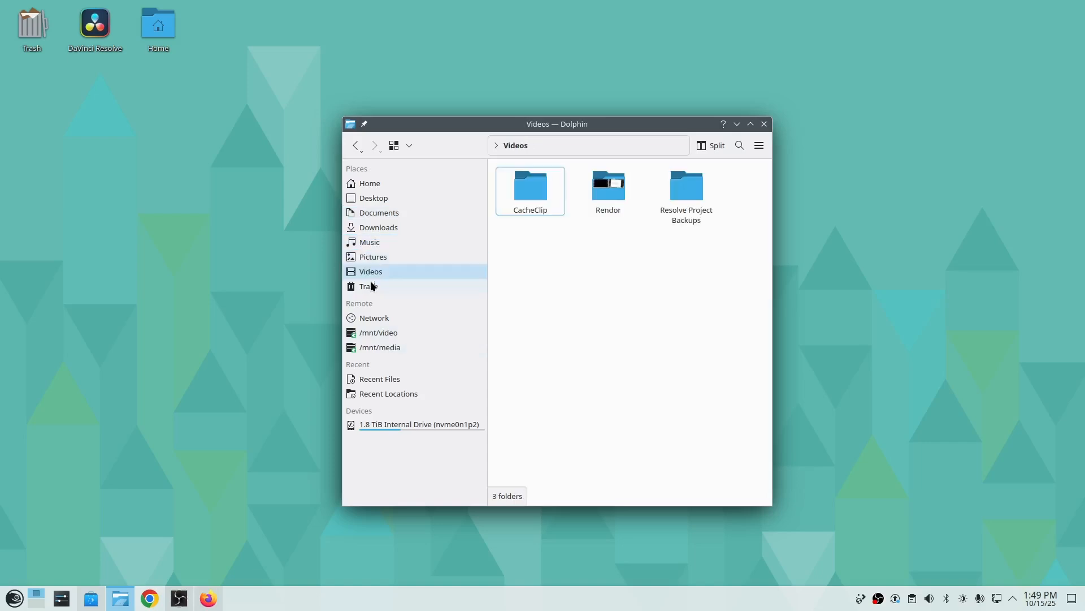
click(381, 182)
click(382, 199)
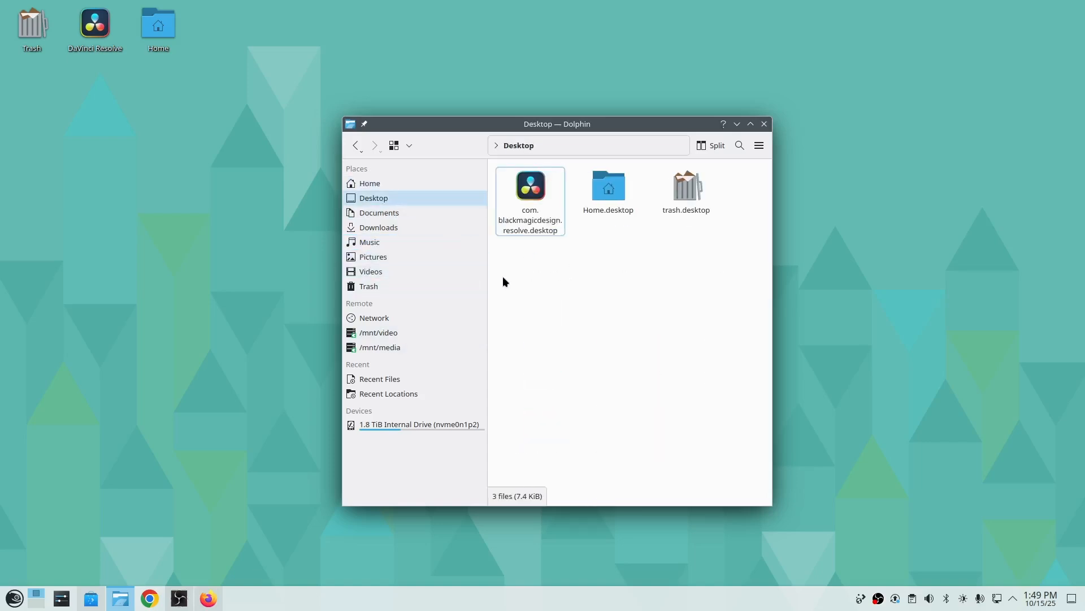
click(397, 215)
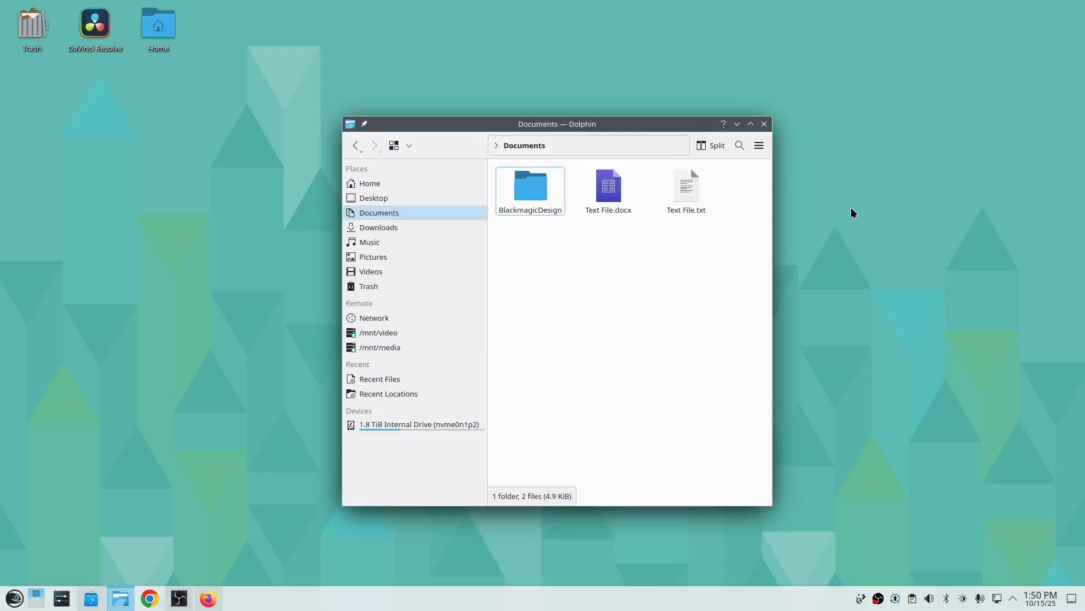
Rename Text File.docx in the Documents folder to test 2.docx.
click(610, 212)
click(608, 212)
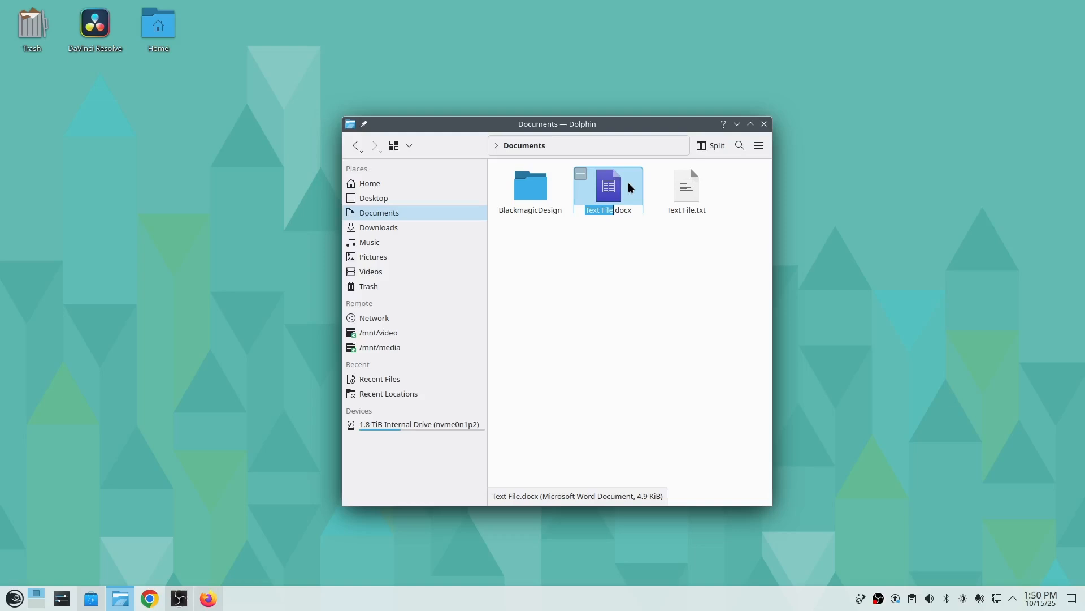
text(test 2)
key(Return)
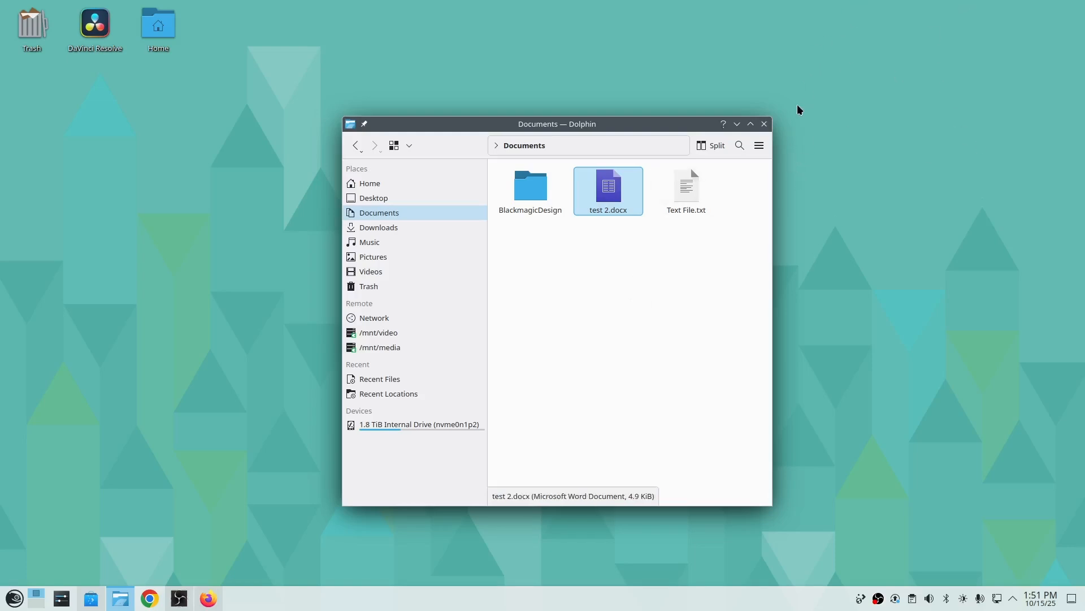
Open the available system updates in Discover and examine the applications, addons and system software listed.
click(896, 599)
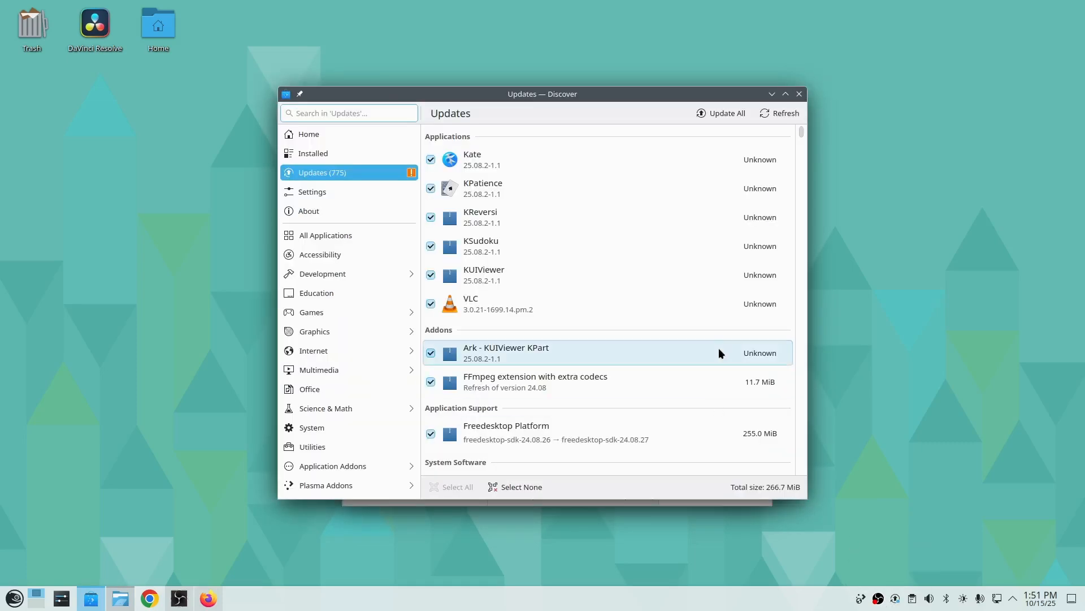
drag(514, 83, 606, 56)
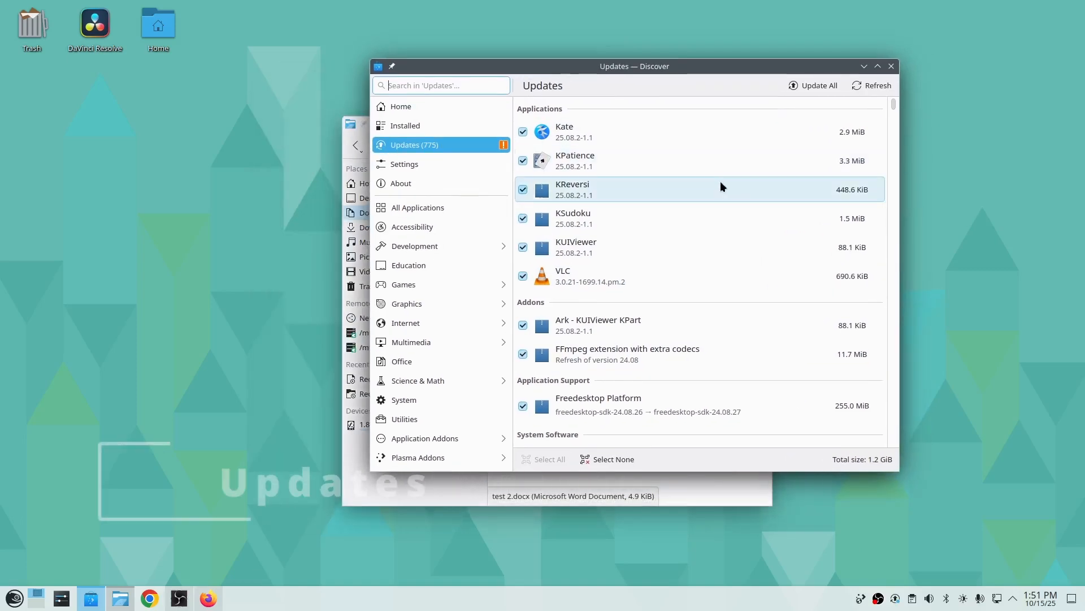
scroll(728, 169, down, 3)
scroll(724, 180, down, 10)
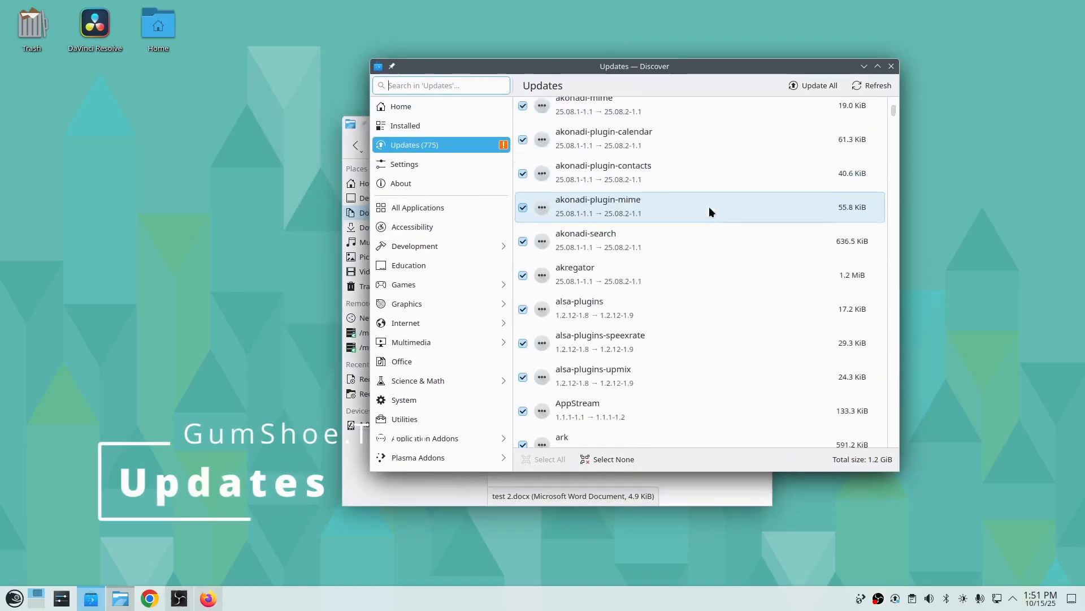
drag(890, 110, 869, 93)
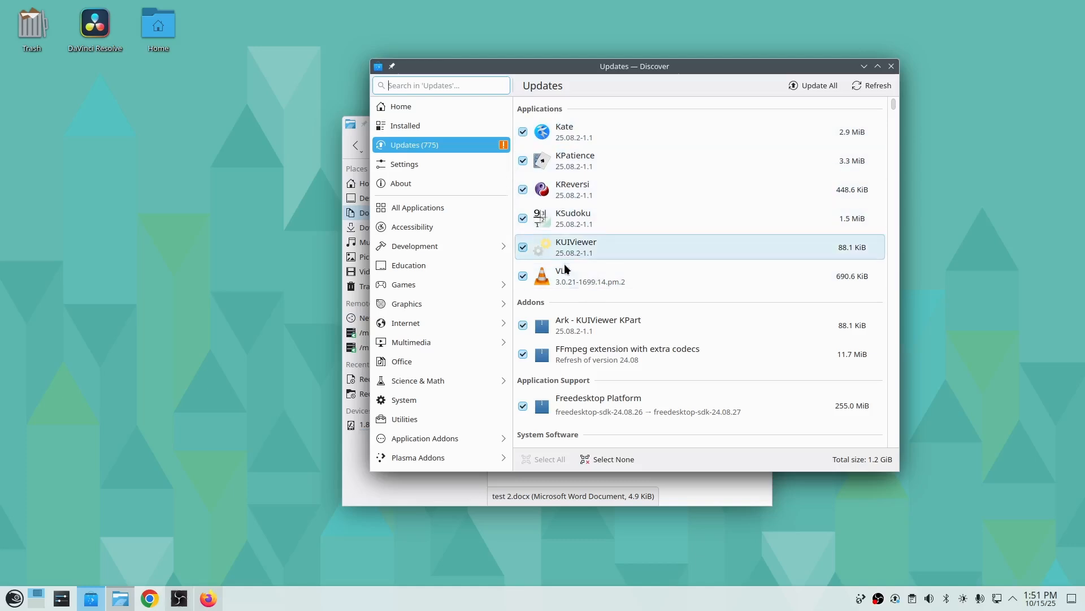
scroll(626, 345, down, 3)
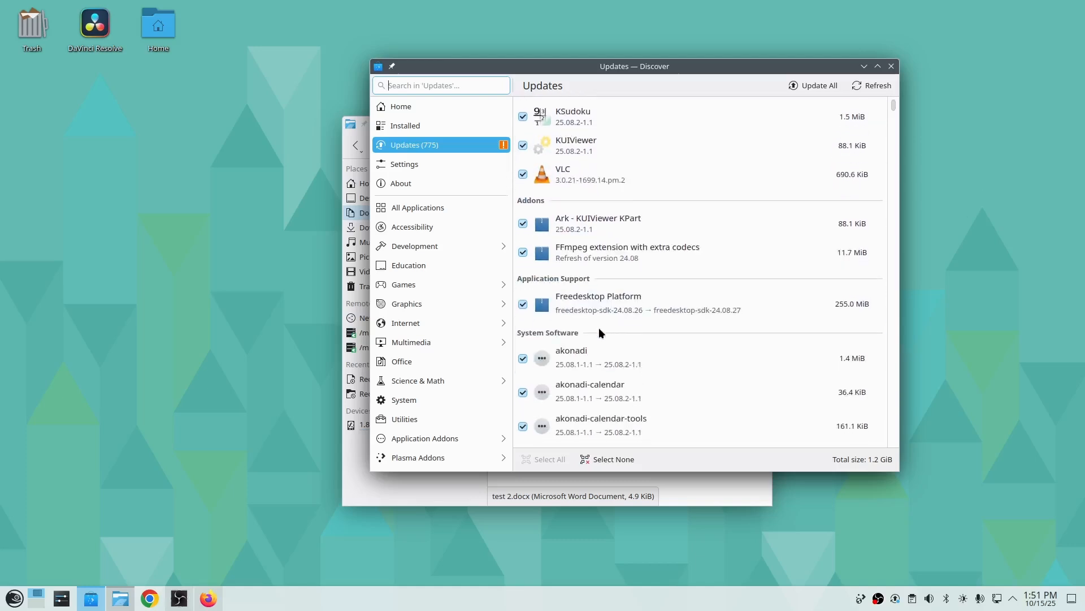
scroll(599, 327, down, 2)
scroll(593, 300, down, 14)
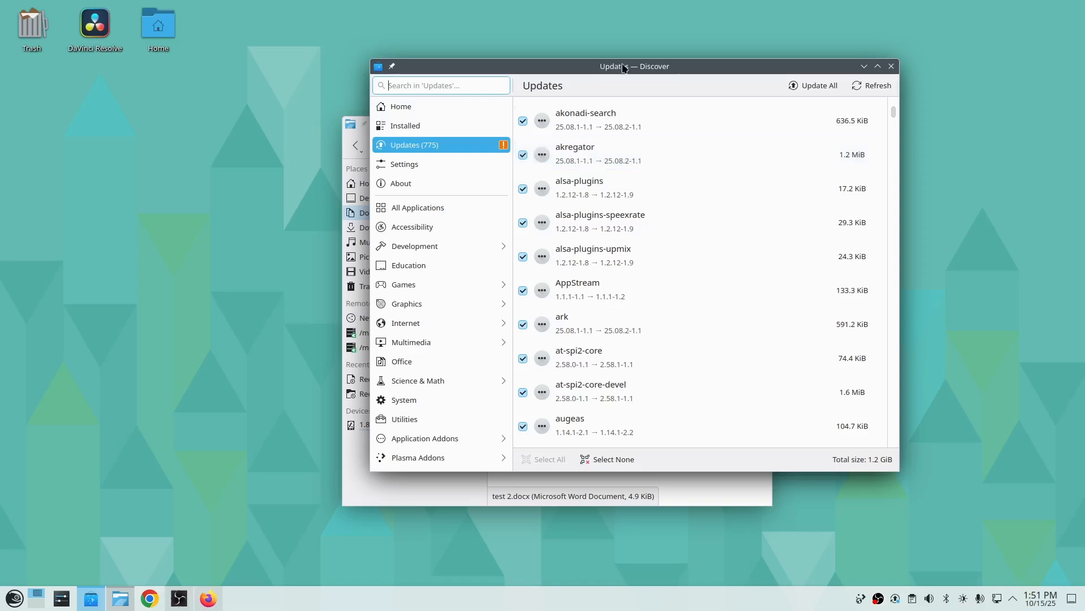
Show Discover's home page briefly, and close both the Discover and Dolphin windows.
click(408, 111)
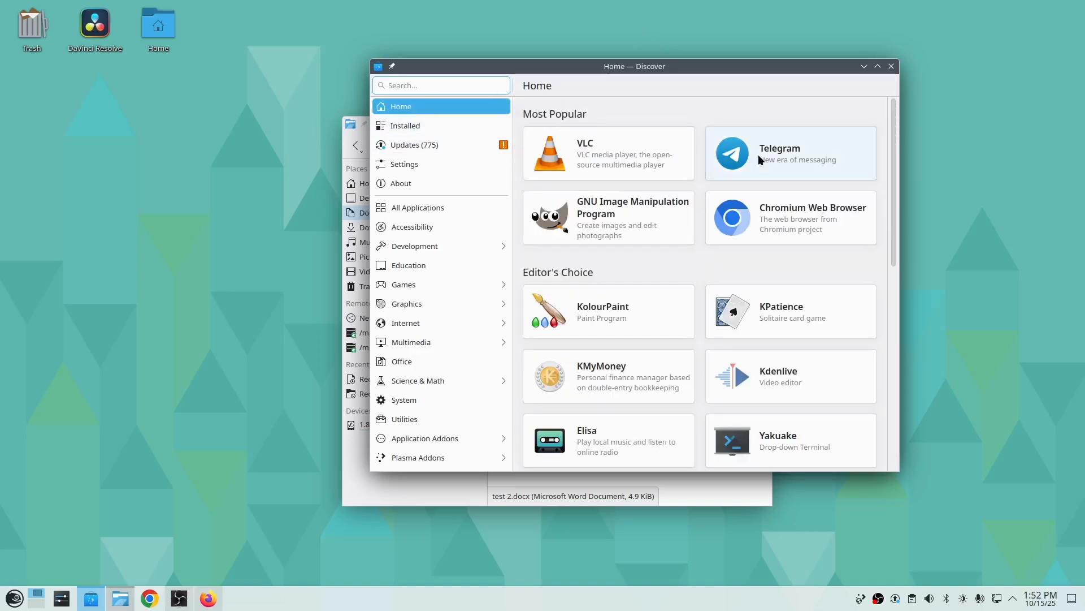
click(891, 66)
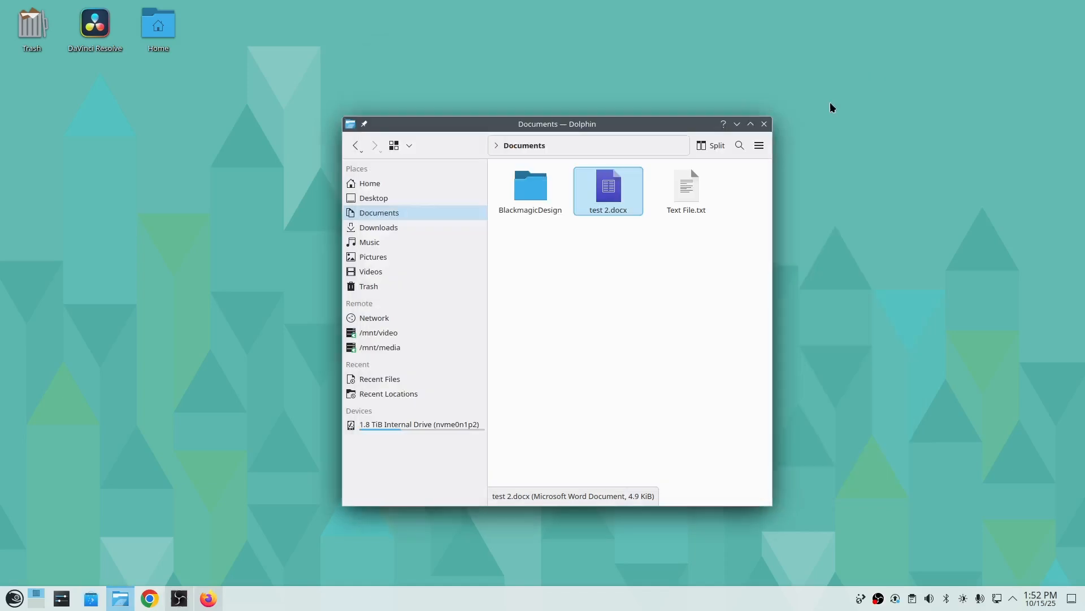
click(763, 124)
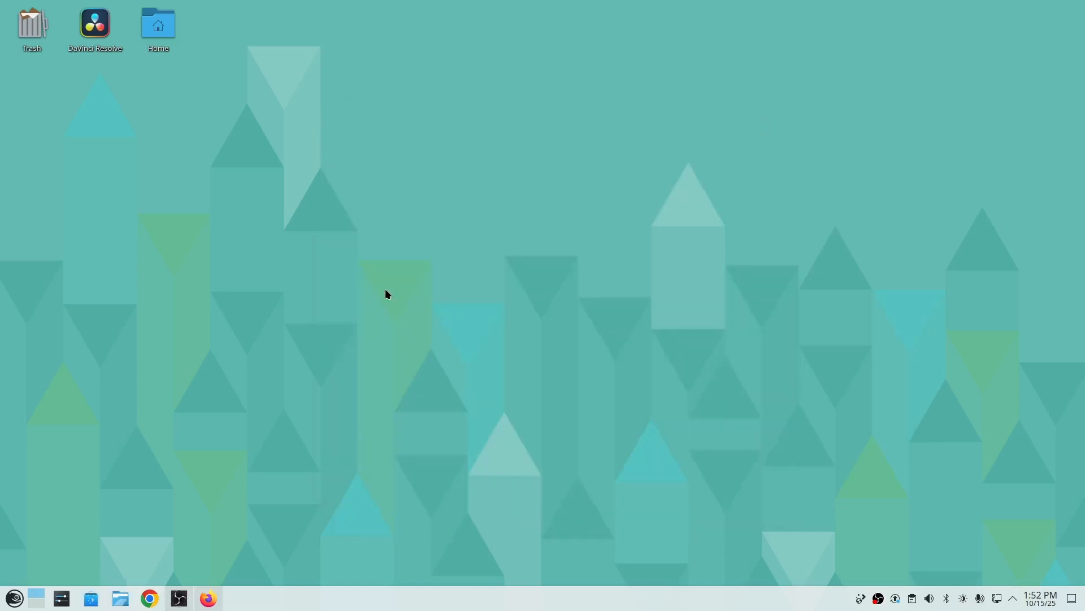
Reopen Discover and browse the featured software on its home page and the full list of all applications.
click(92, 600)
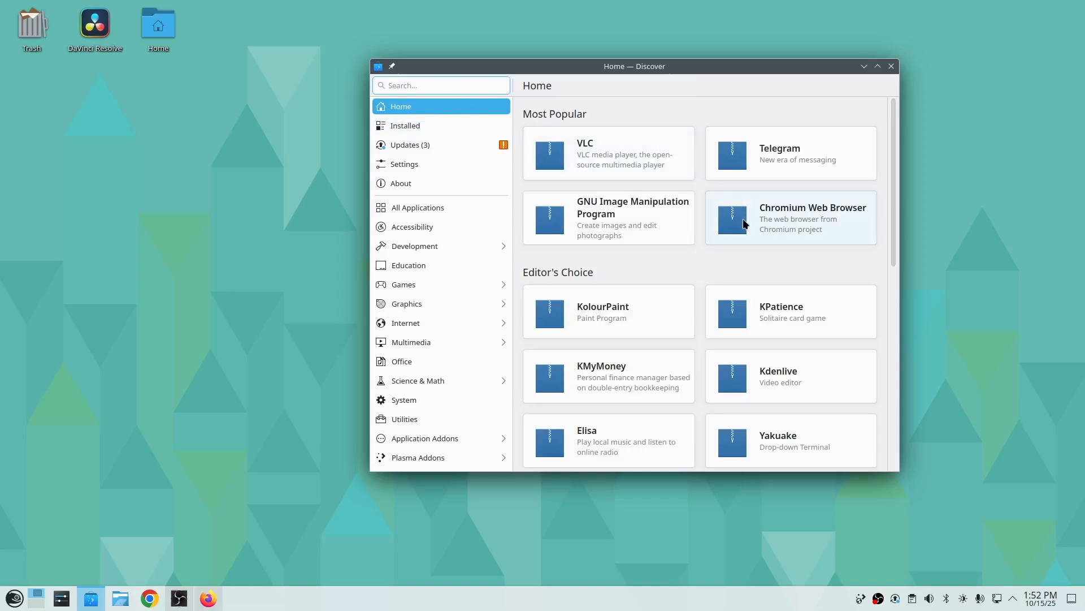
scroll(747, 208, down, 6)
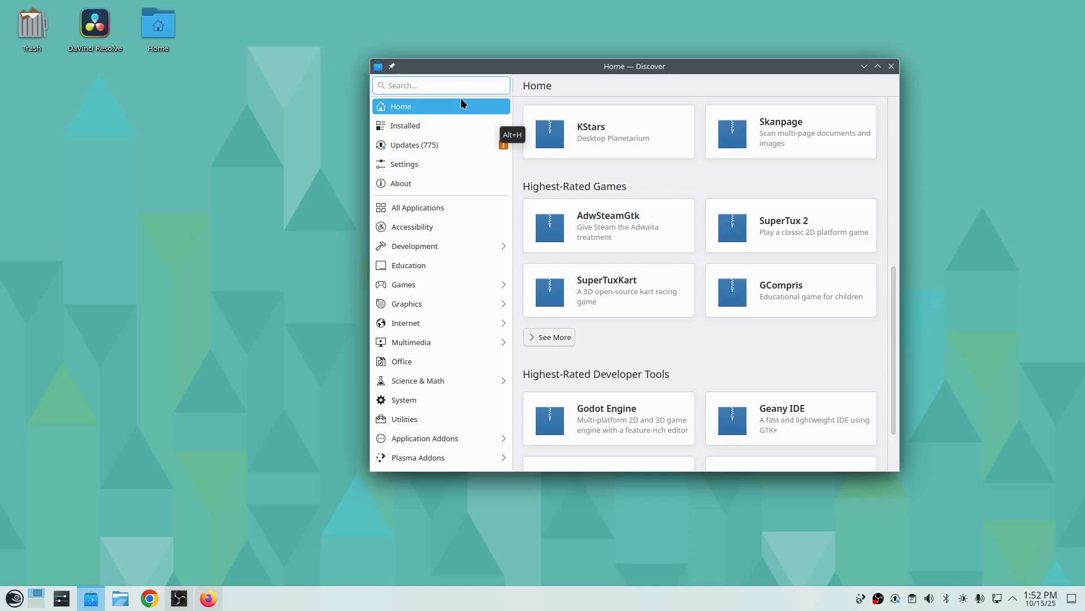
click(436, 207)
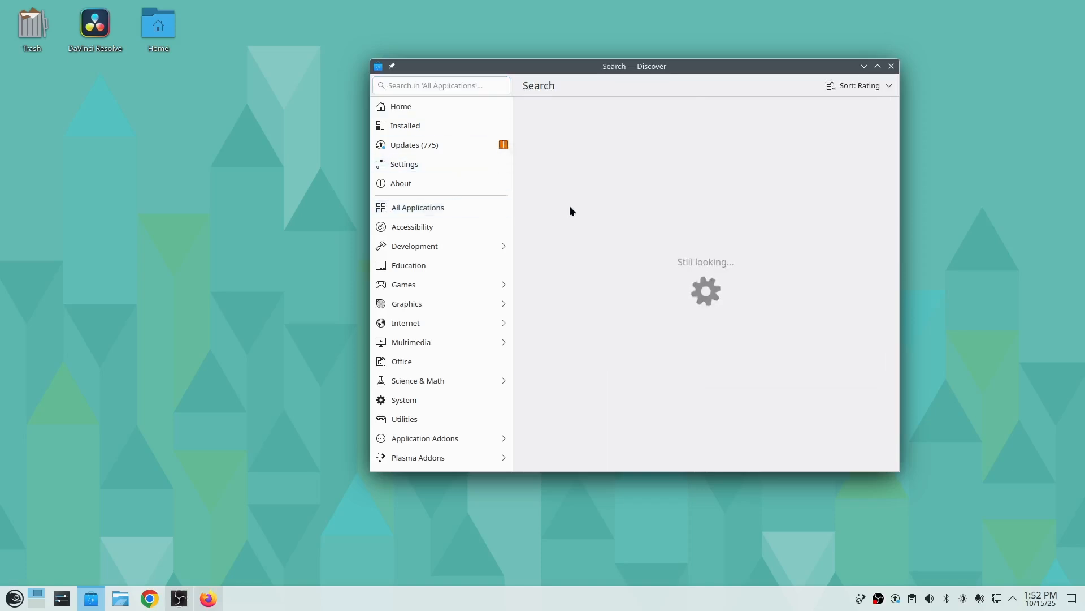
scroll(742, 164, down, 5)
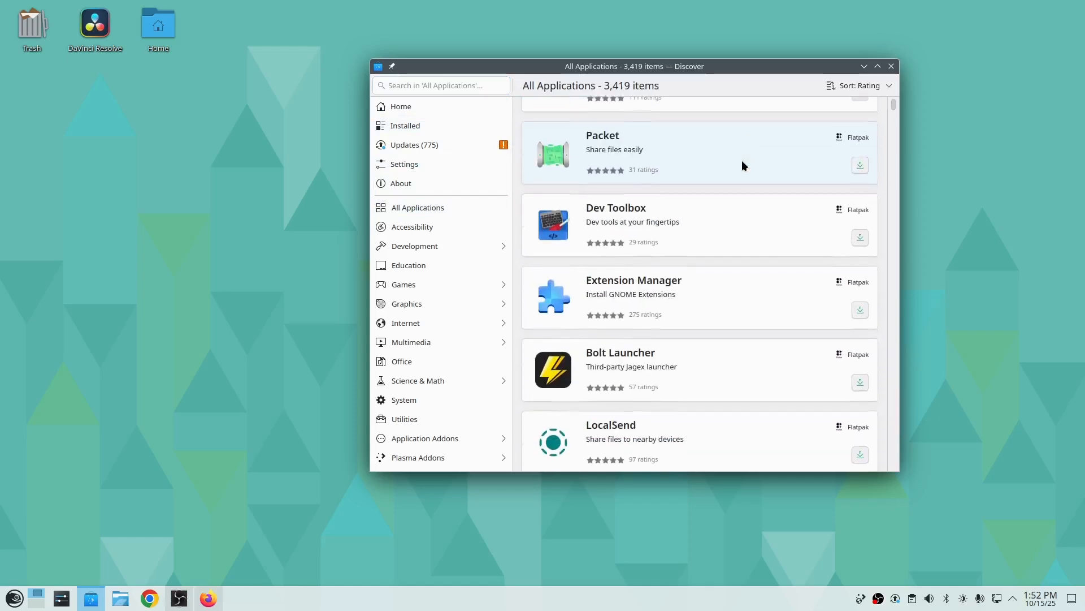
scroll(742, 162, down, 3)
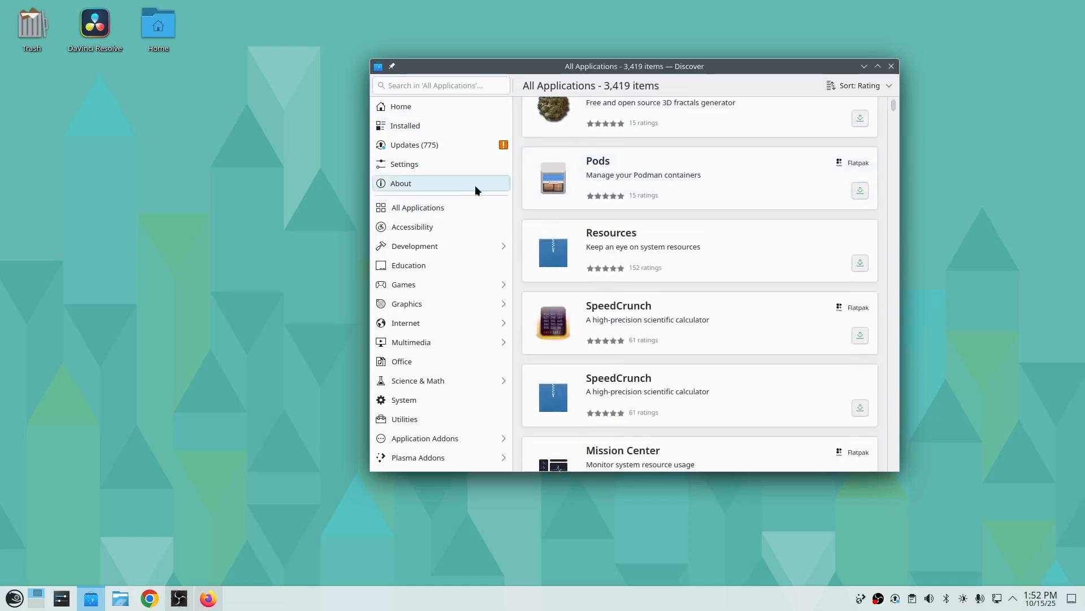
Browse the Education and Games categories of the software store.
click(412, 266)
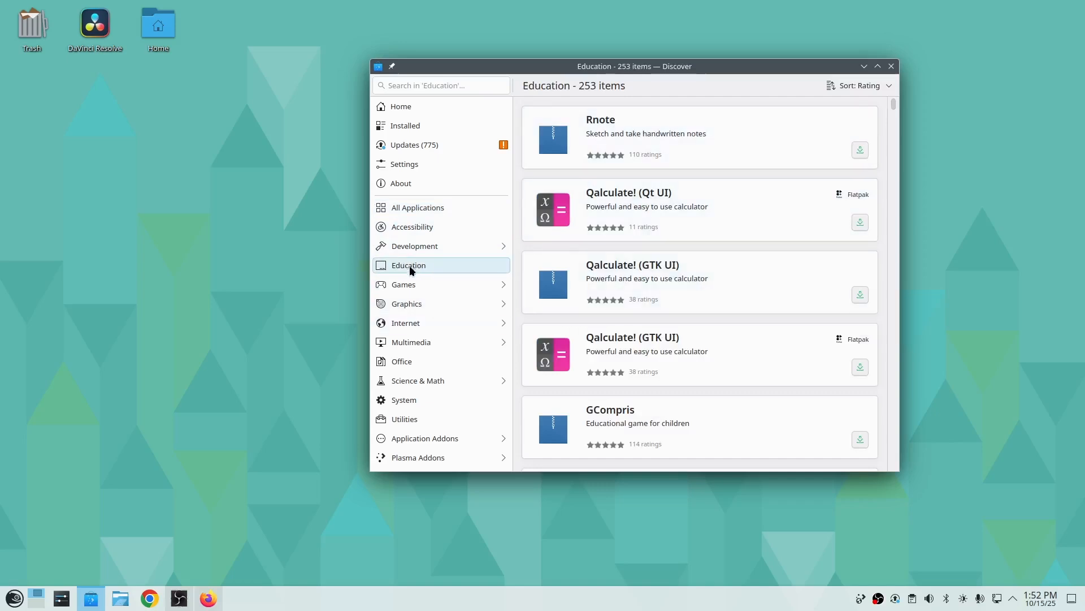
click(408, 285)
scroll(669, 185, down, 8)
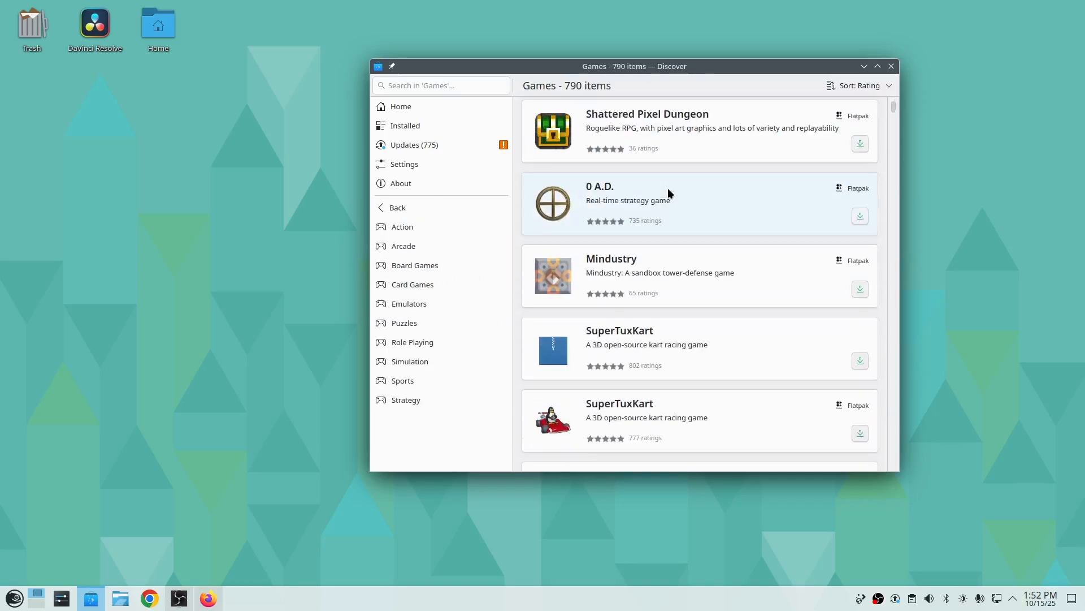
scroll(625, 263, down, 8)
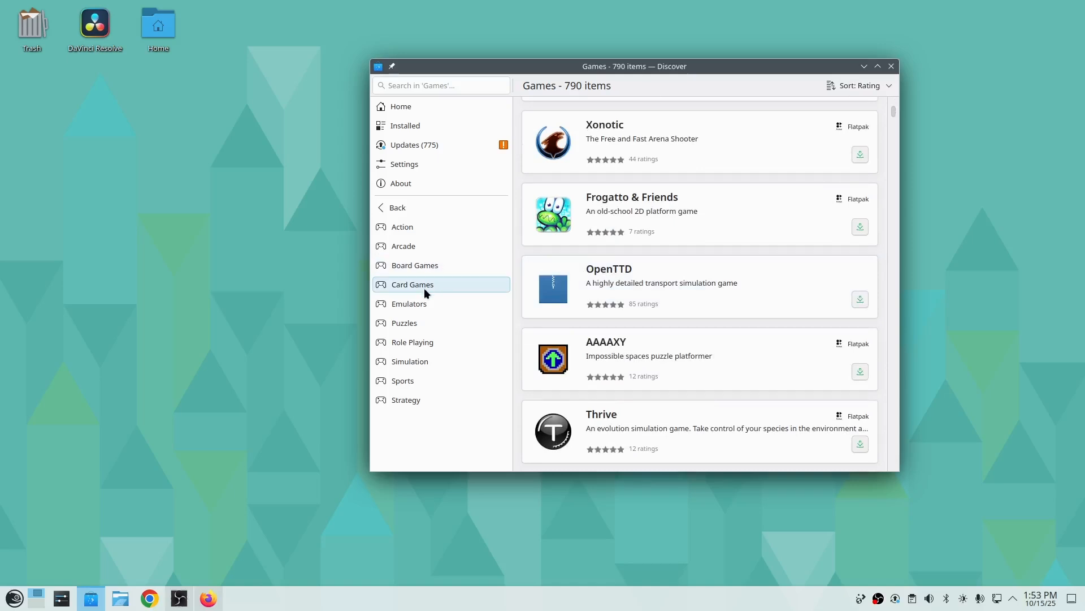
Browse the Emulators subcategory of Games and the System category, and return to the store's home page.
click(423, 306)
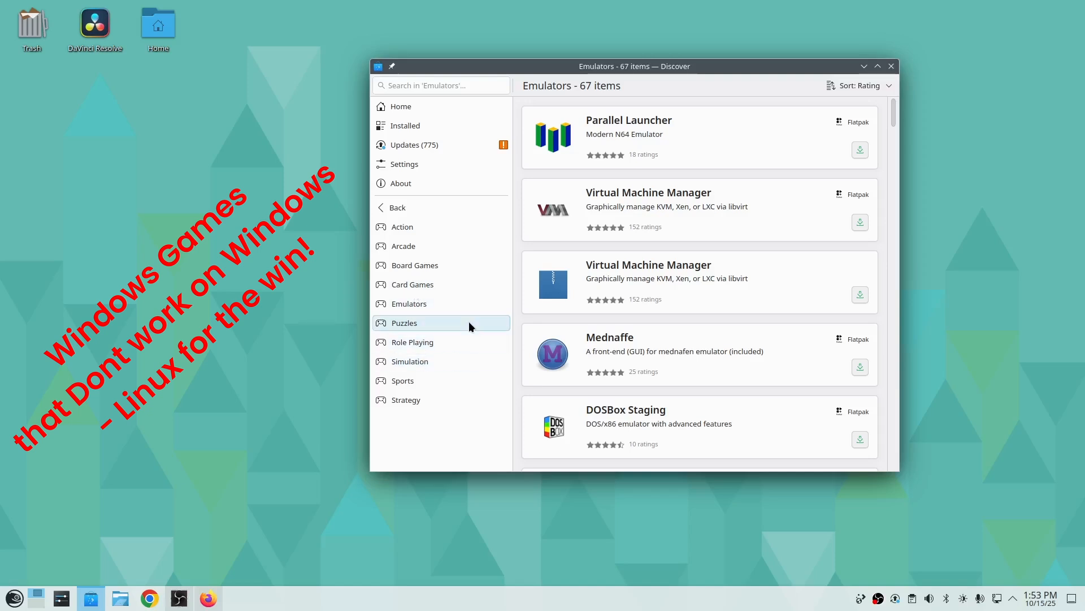
click(412, 210)
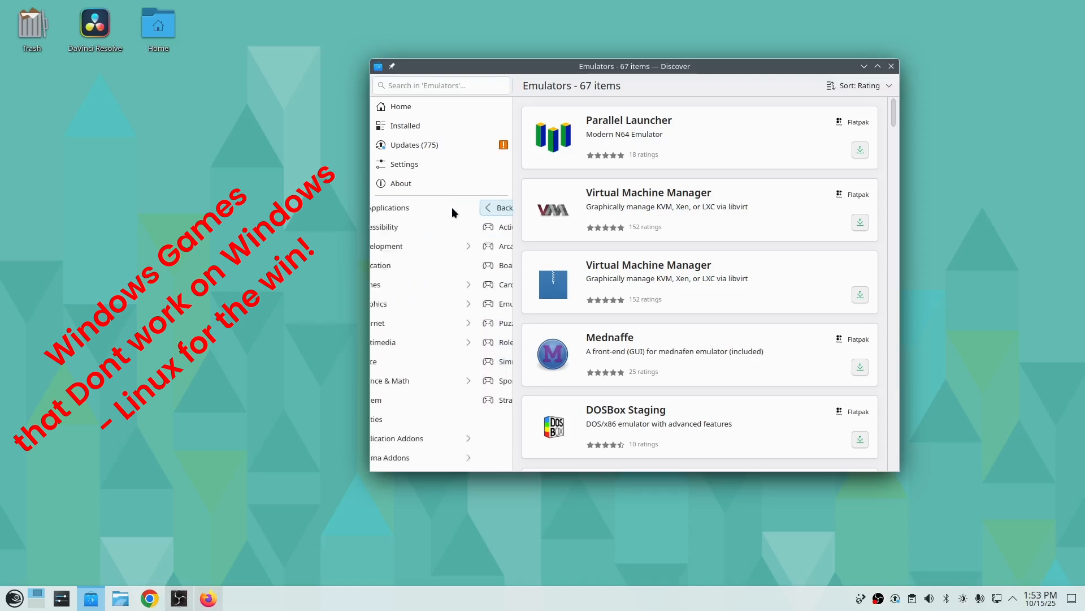
click(436, 404)
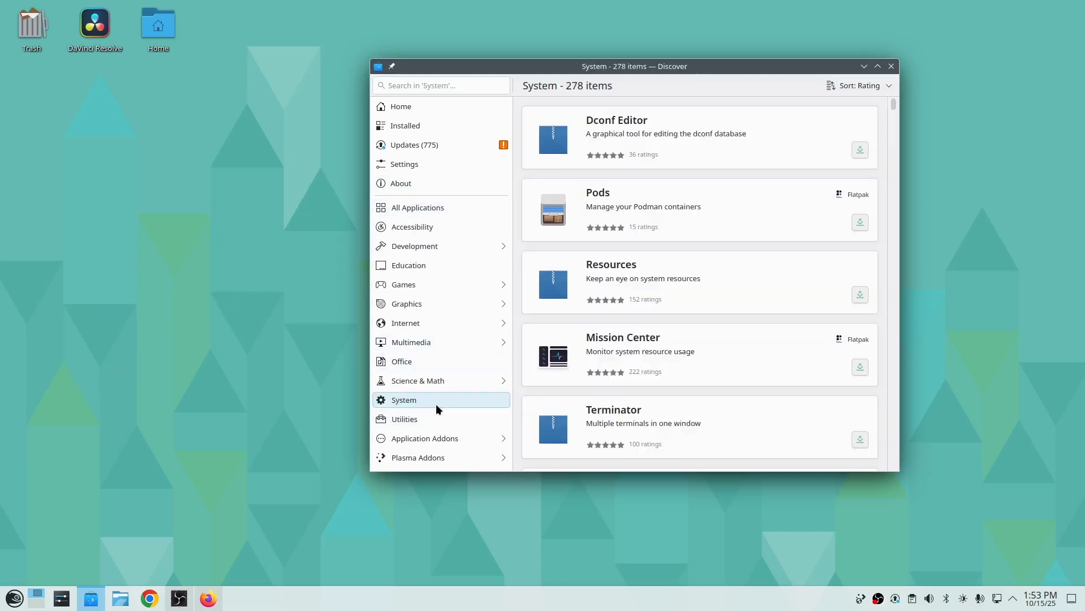
click(407, 108)
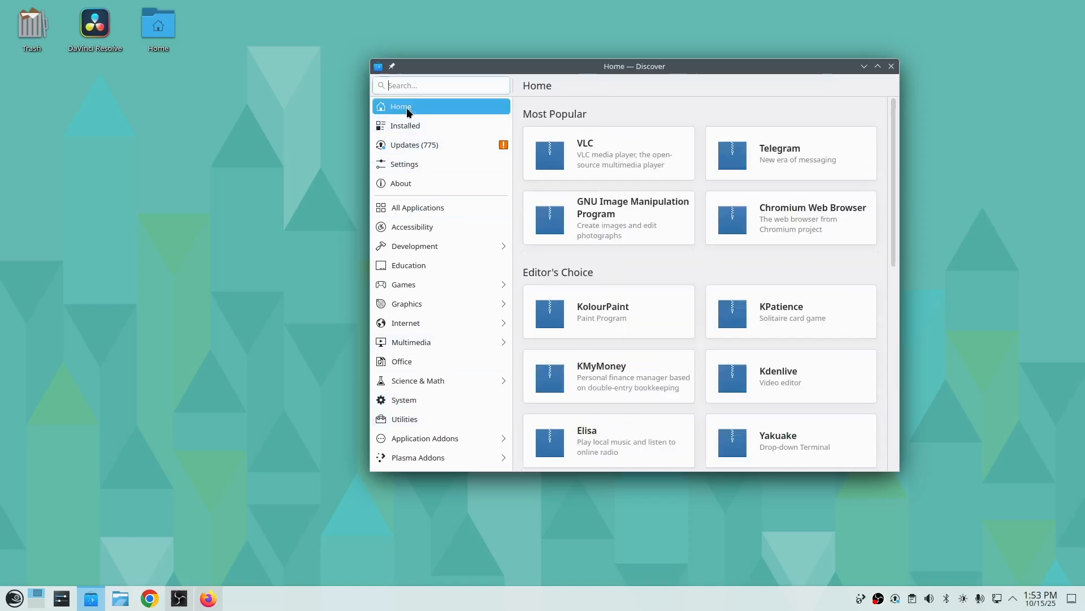
Open Discover's settings and examine the configured Flatpak, firmware and openSUSE Tumbleweed software sources.
click(416, 168)
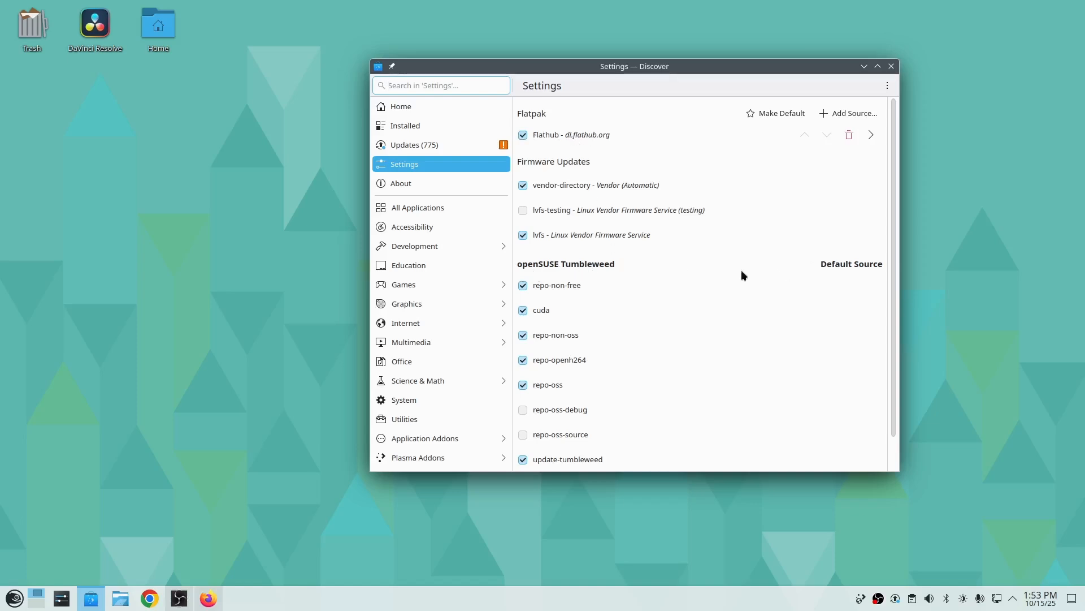
scroll(620, 297, down, 1)
scroll(620, 297, up, 1)
text(f)
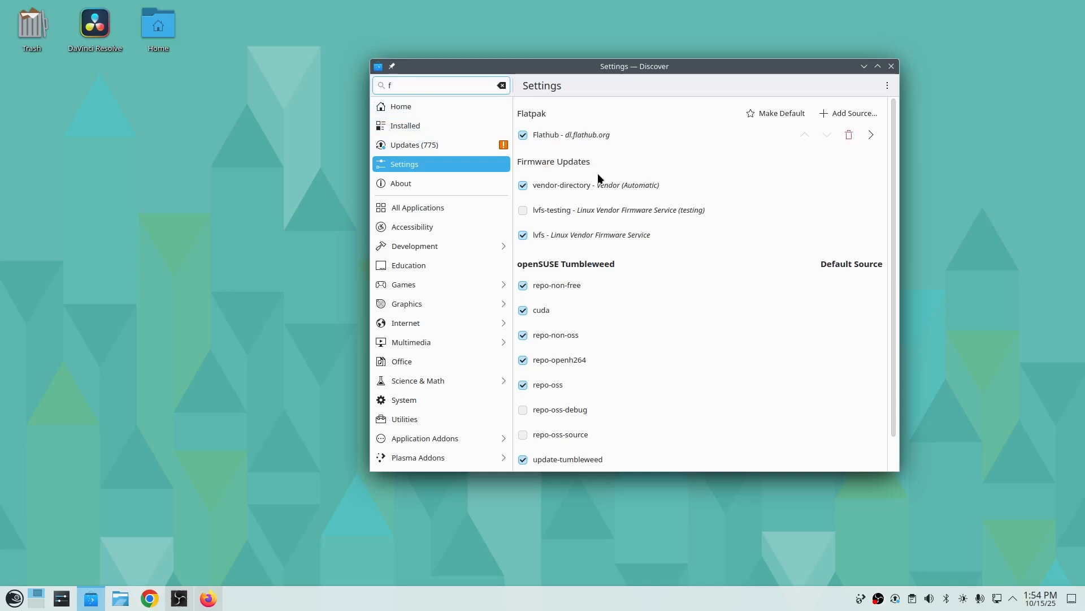
text(lam)
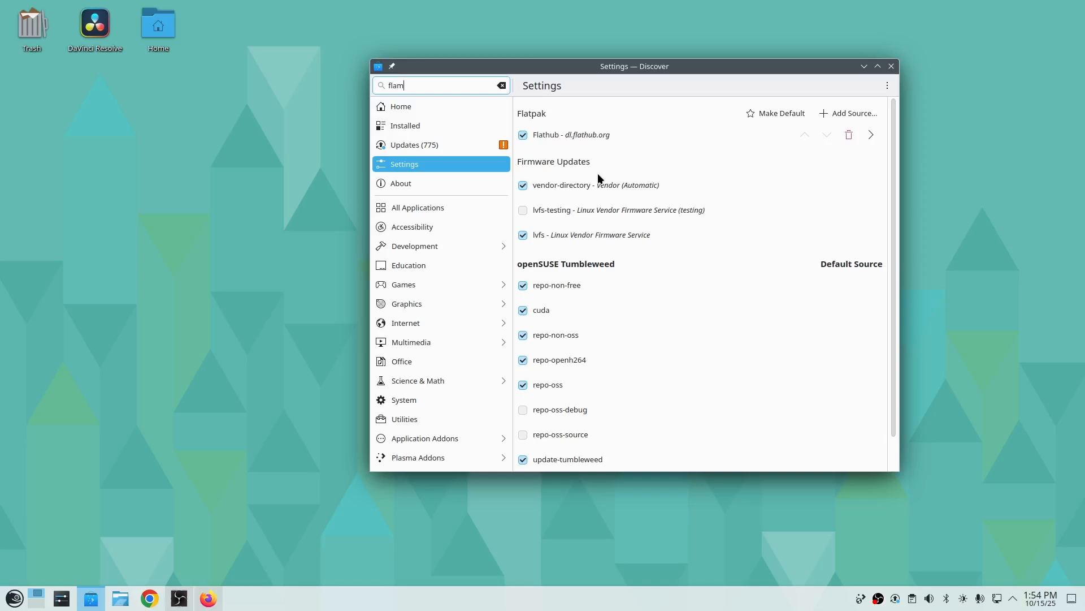
text(shot)
Return to the store's home page and search all software for "flameshot".
click(414, 107)
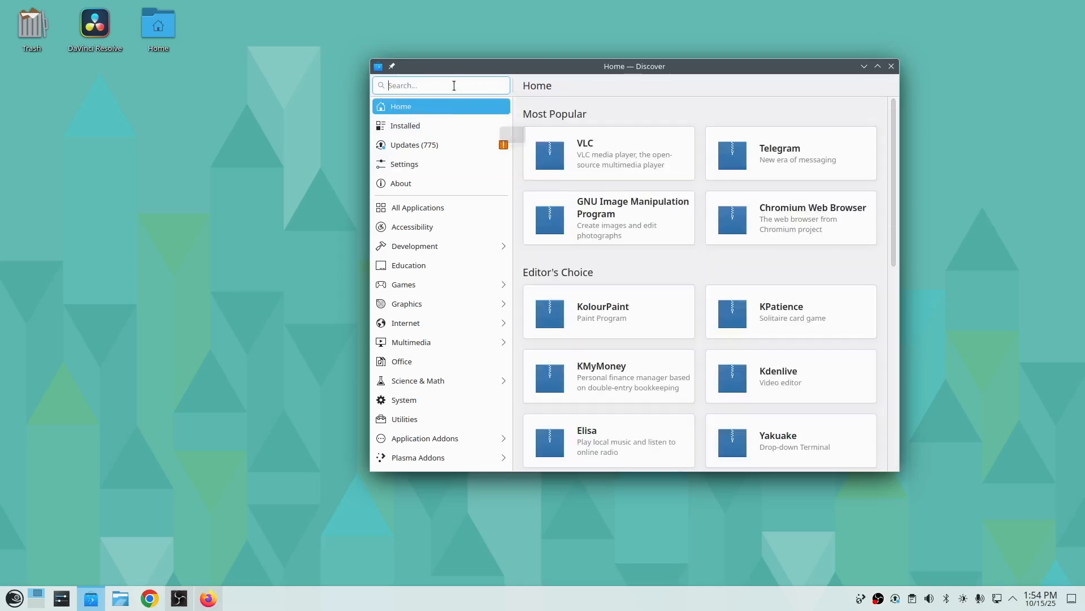
text(fl)
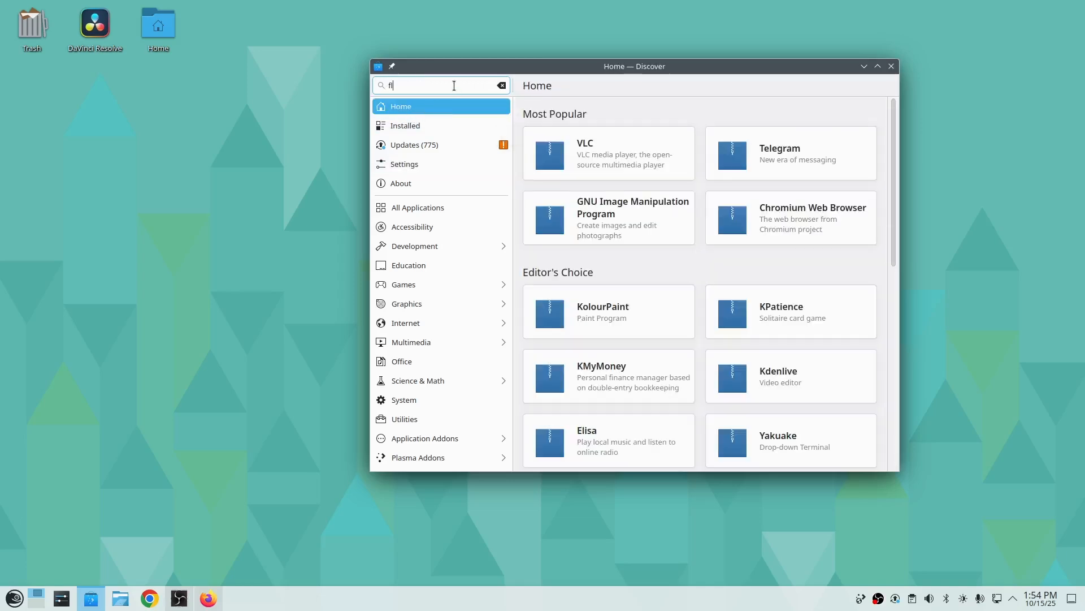
text(ameshot)
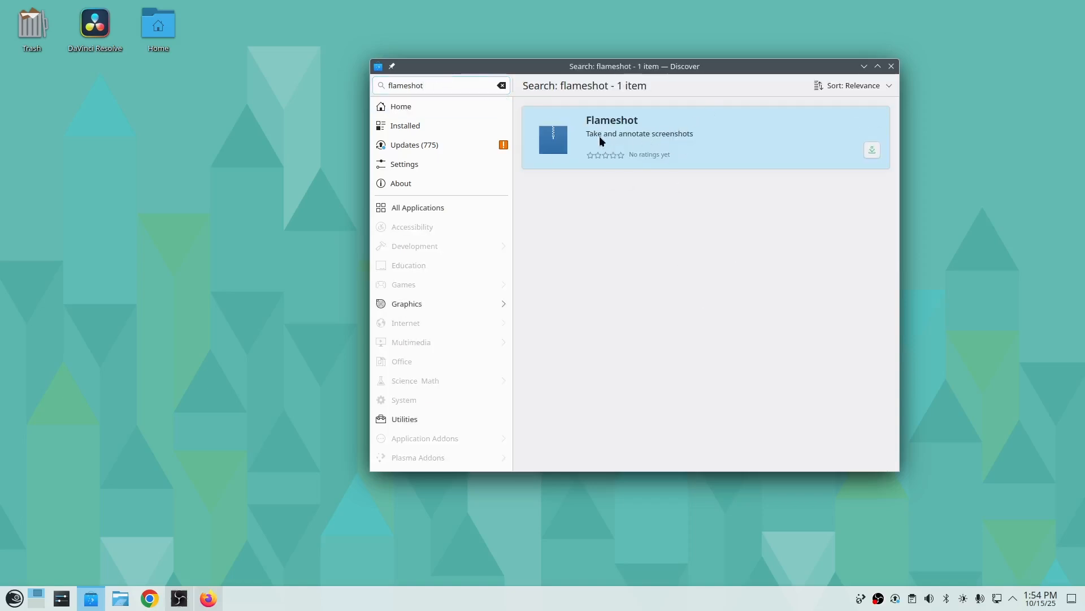
Install Flameshot from the search results, authorising the installation with the root password.
click(872, 151)
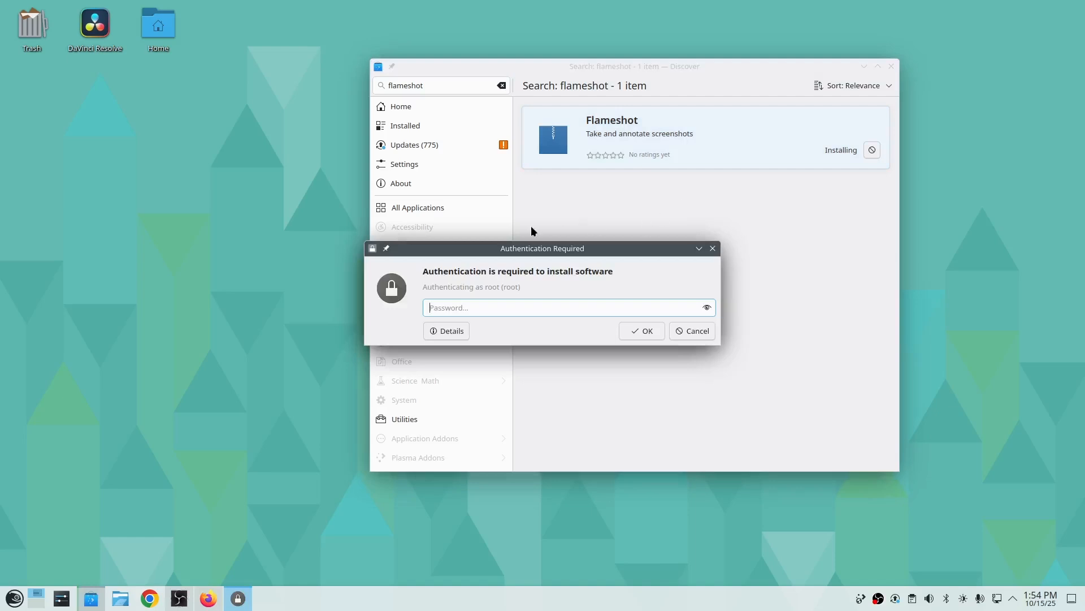
text(•••••••••••)
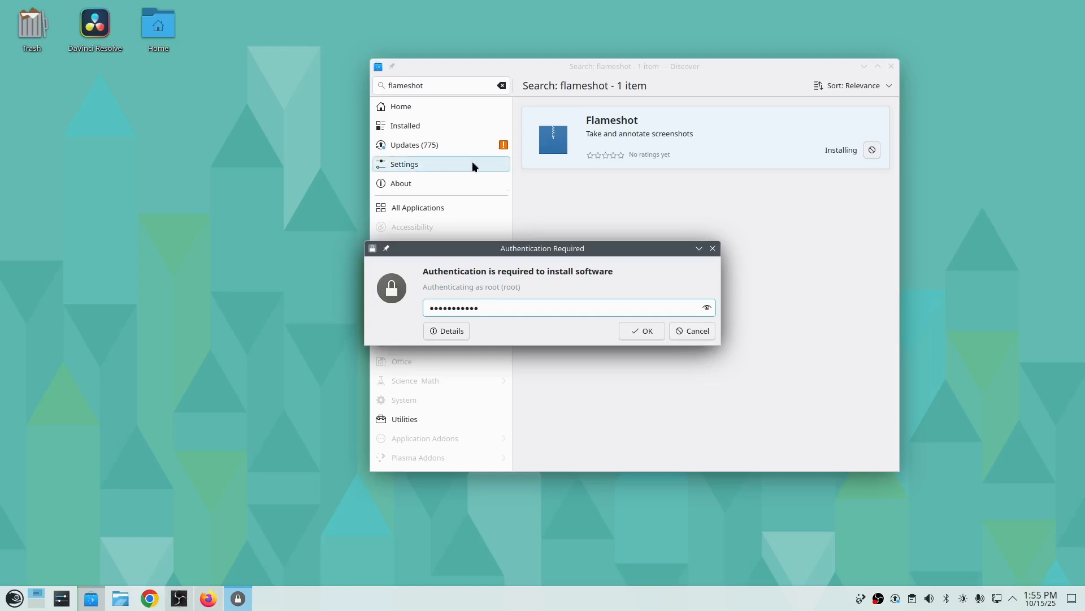
click(647, 333)
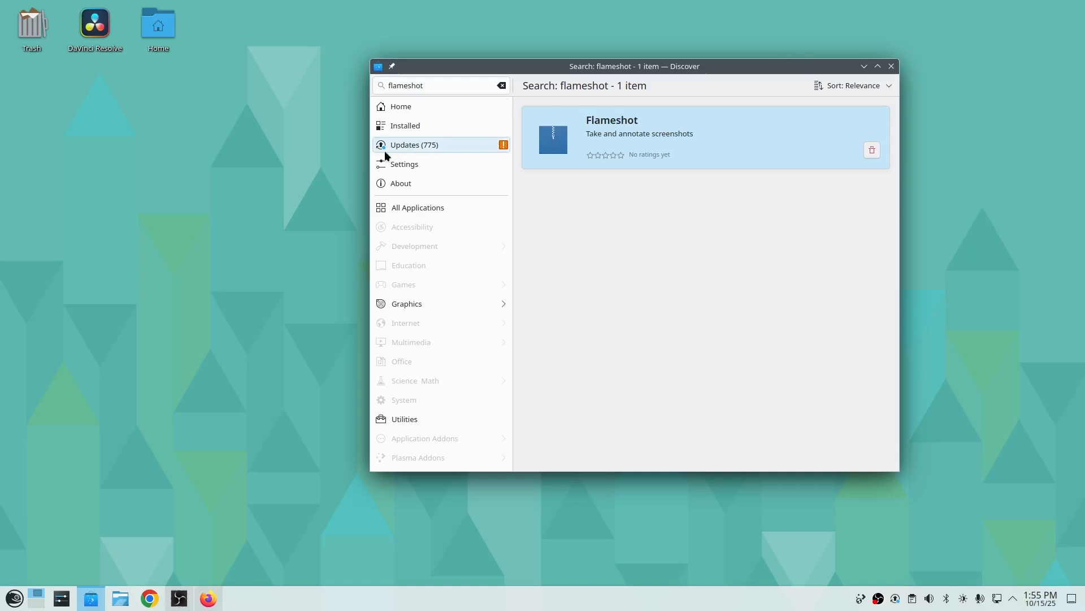
Return to Discover's home page and look through the featured apps down to the highest-rated developer tools.
click(489, 109)
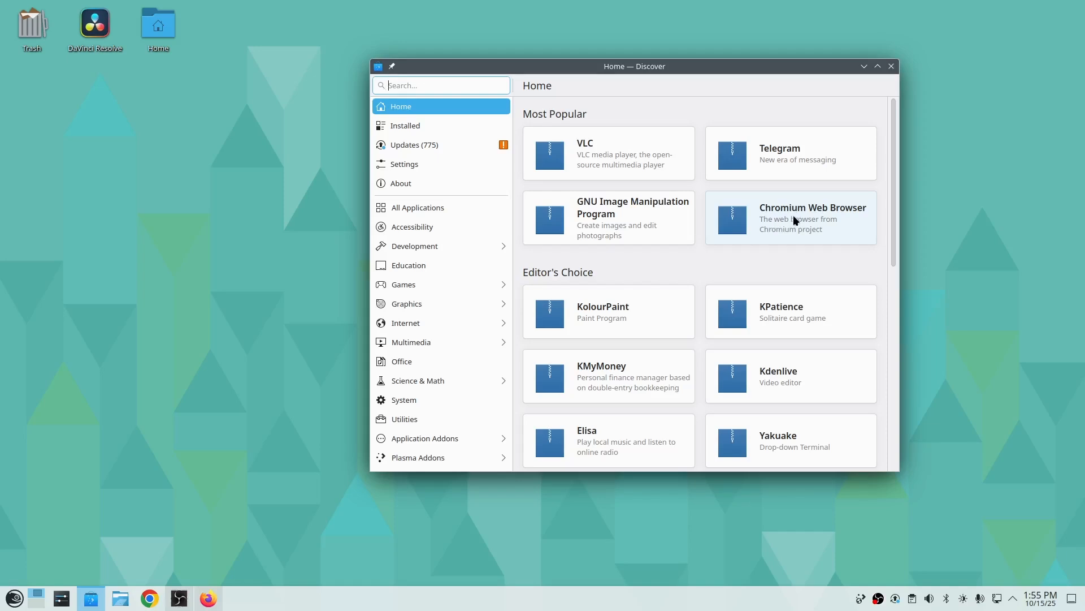
scroll(793, 216, down, 1)
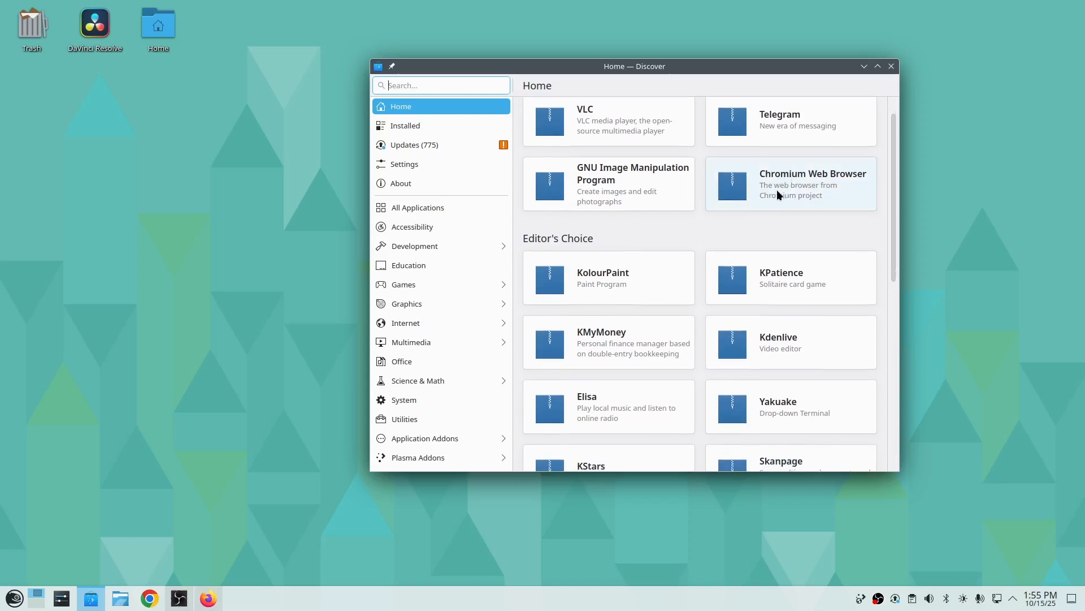
scroll(775, 190, down, 3)
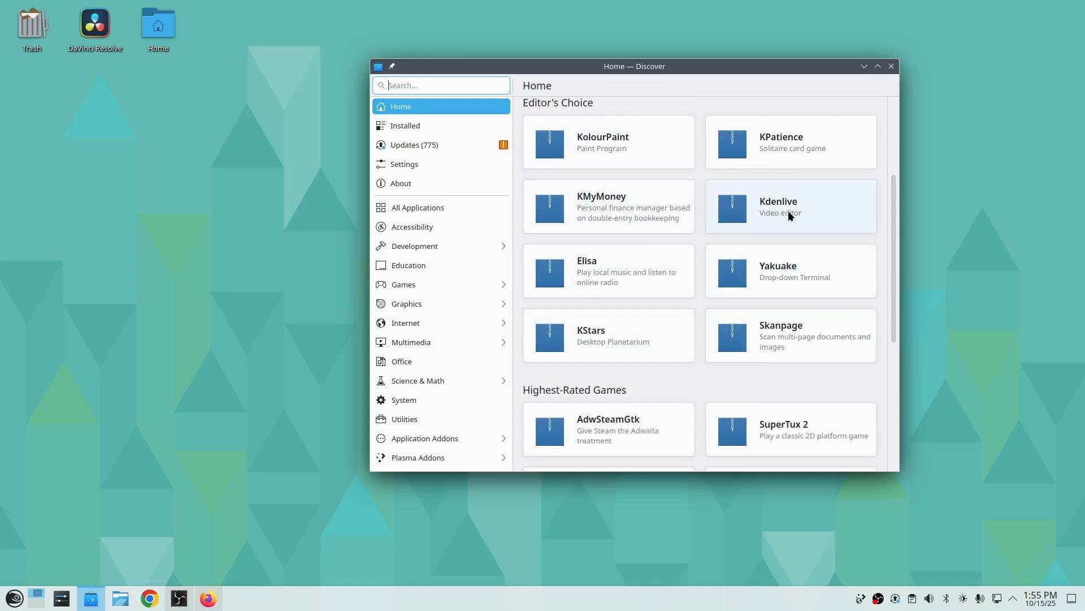
scroll(764, 206, down, 1)
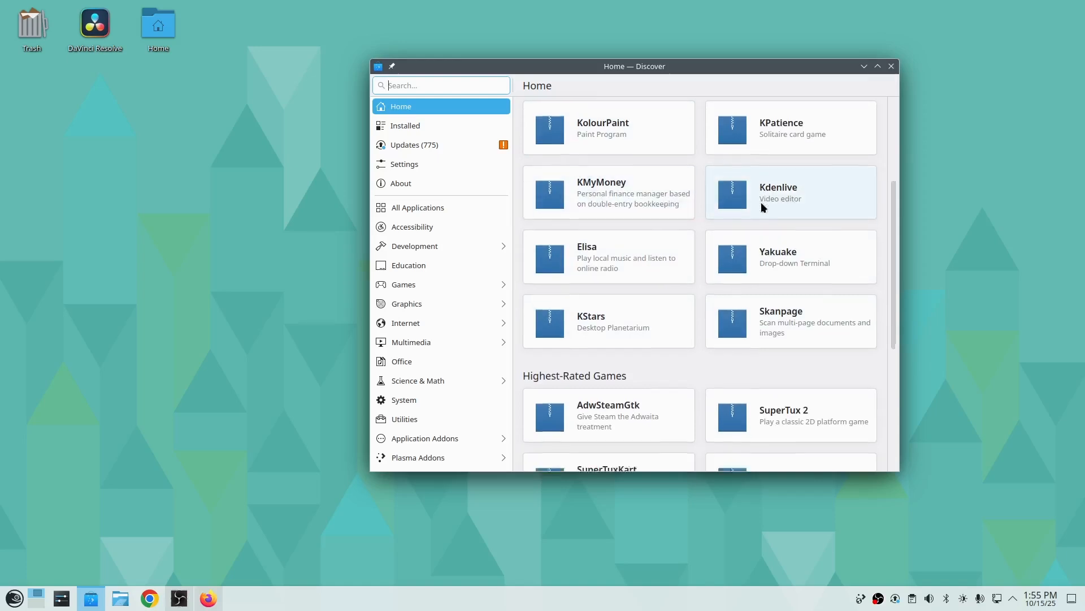
scroll(760, 206, down, 5)
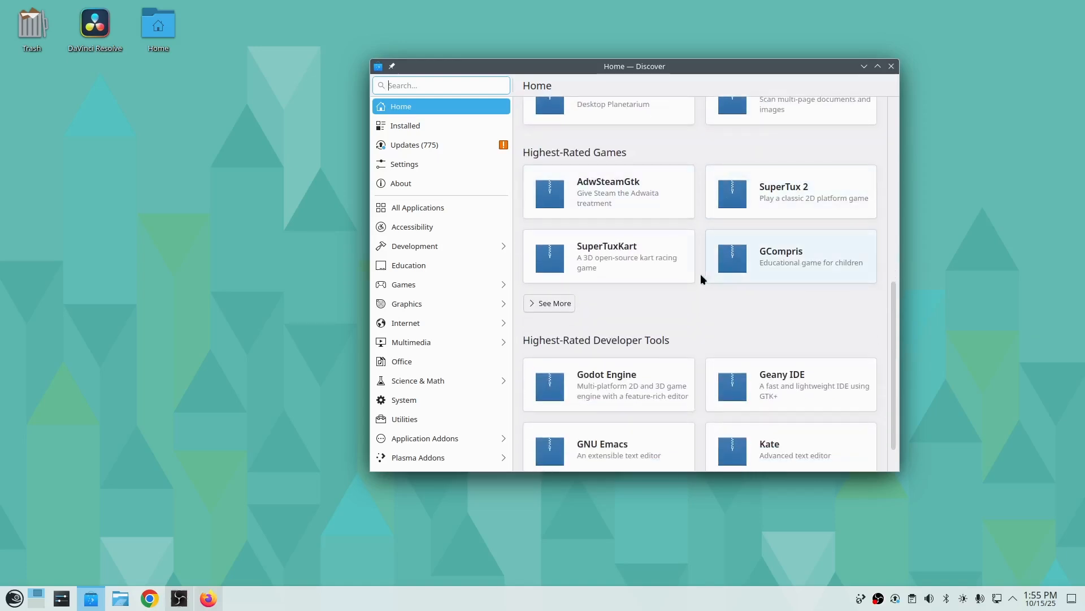
scroll(698, 273, down, 1)
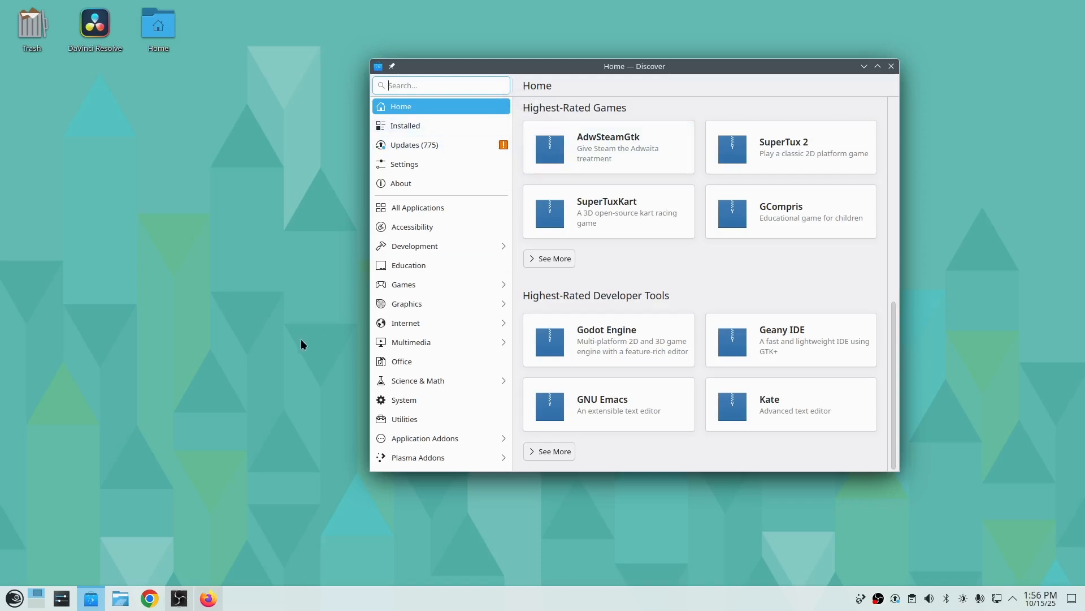
click(15, 598)
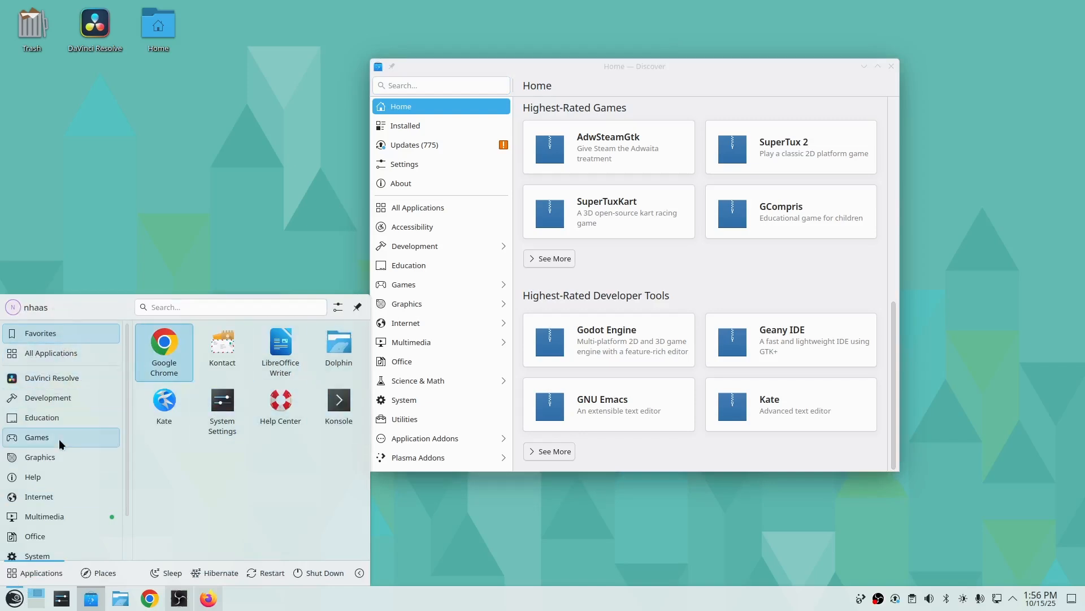
click(140, 236)
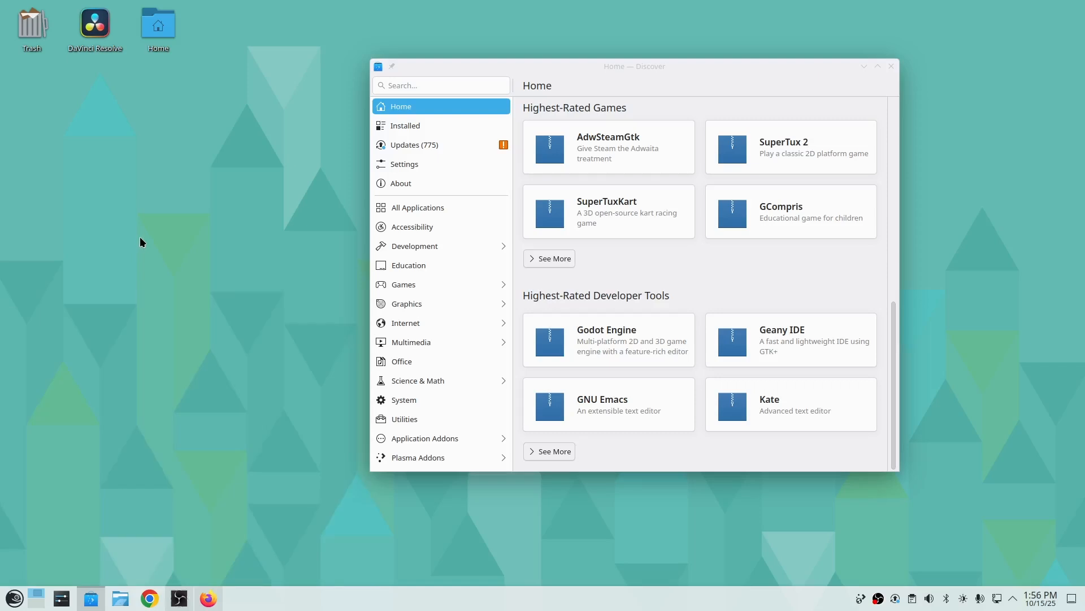